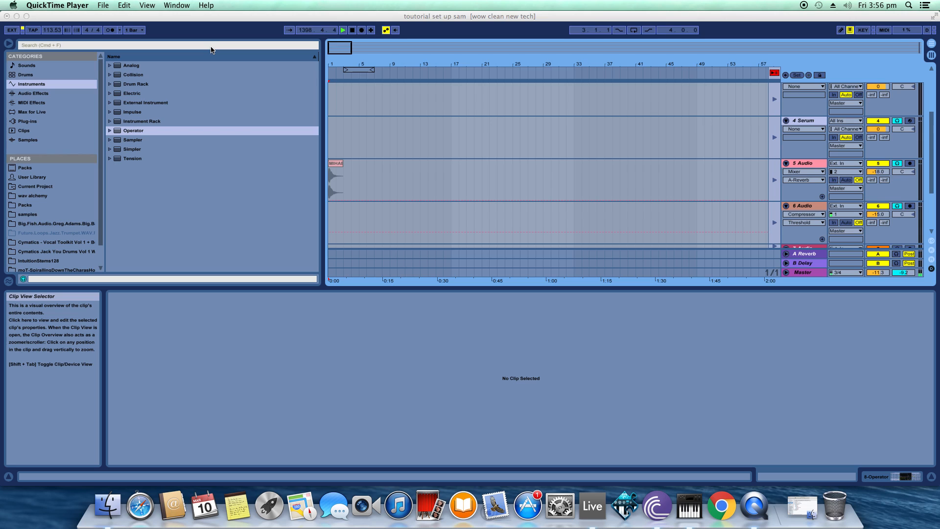
# Switch to Ableton Live and show the Session View
pyautogui.click(203, 215)
pyautogui.press('Tab')
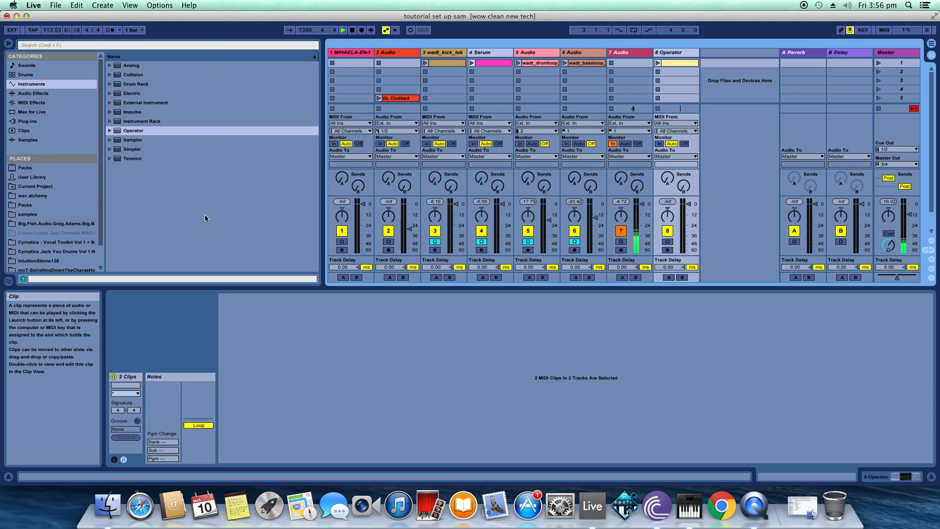
# Hide the browser, Info View and clip detail view, and show all three again
pyautogui.click(8, 44)
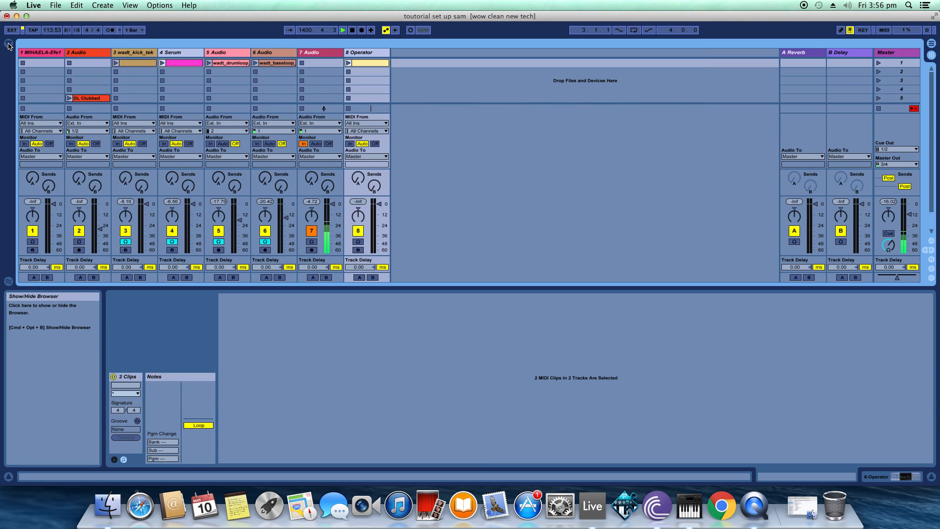
pyautogui.click(9, 476)
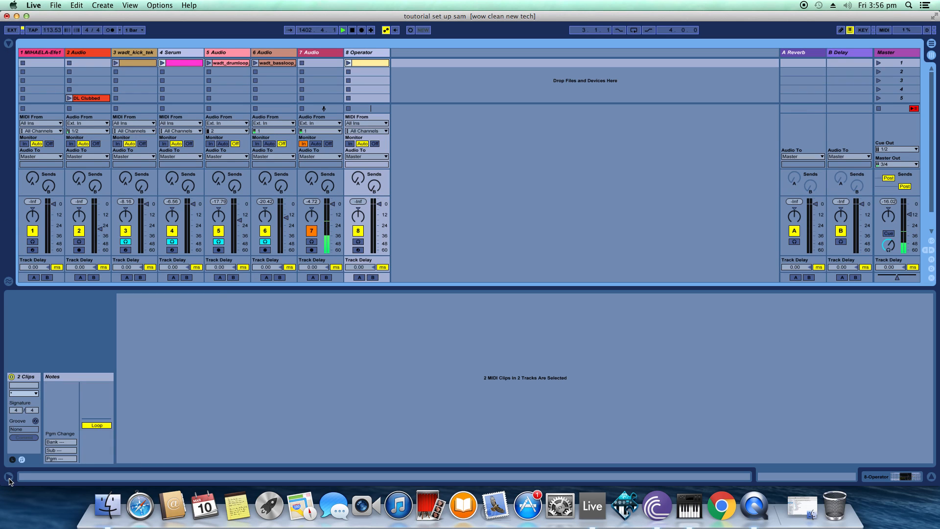
pyautogui.click(931, 478)
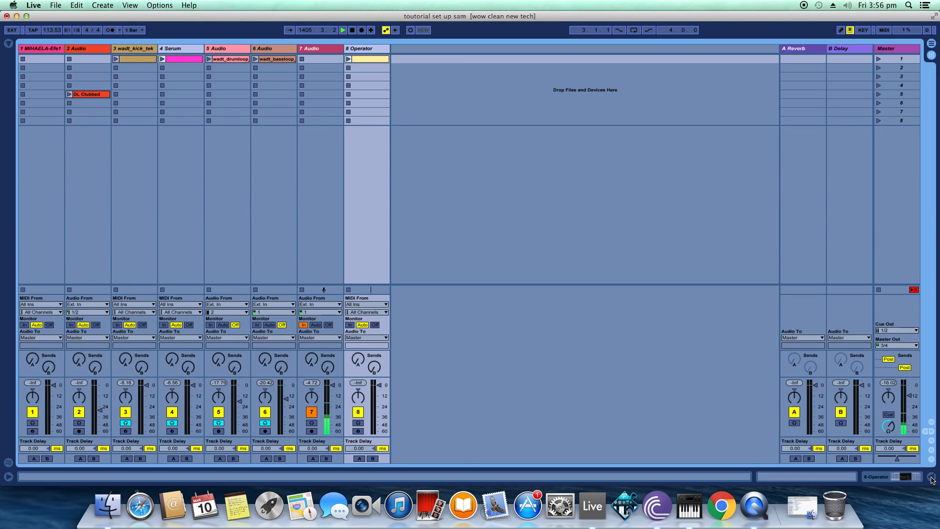
pyautogui.click(932, 477)
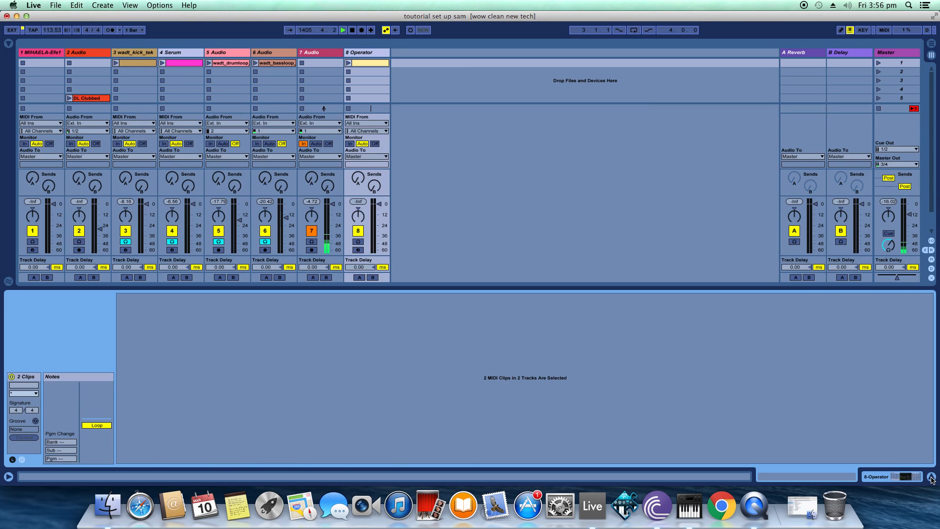
pyautogui.click(9, 476)
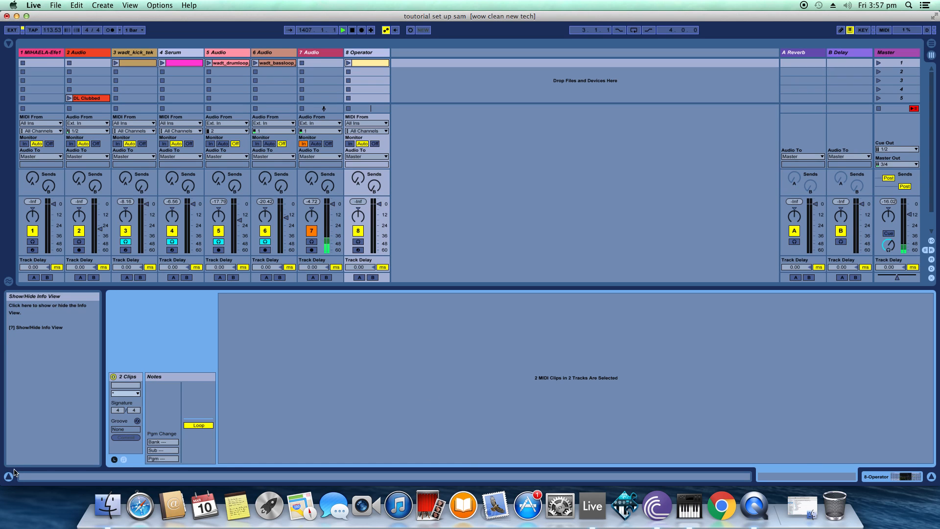
pyautogui.click(9, 44)
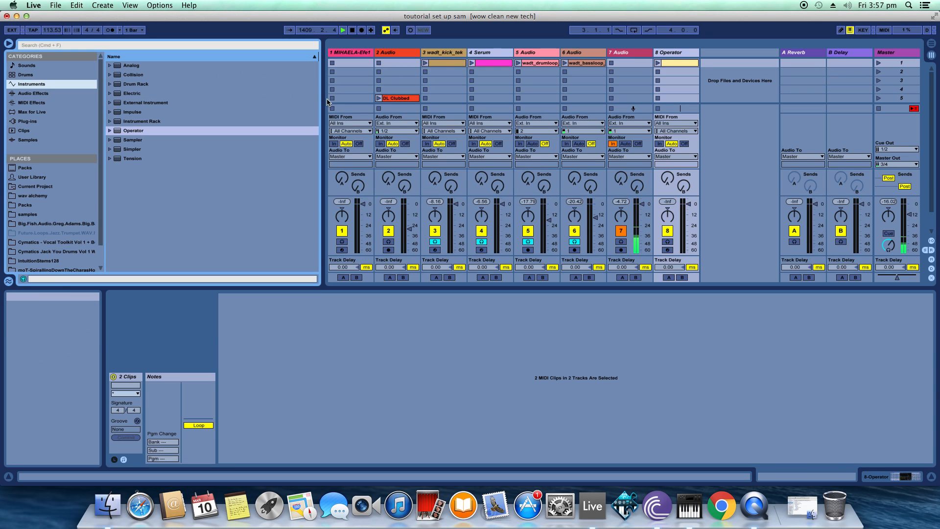
# Narrow the browser pane and switch to the Arrangement View
pyautogui.moveTo(324, 102); pyautogui.dragTo(260, 104)
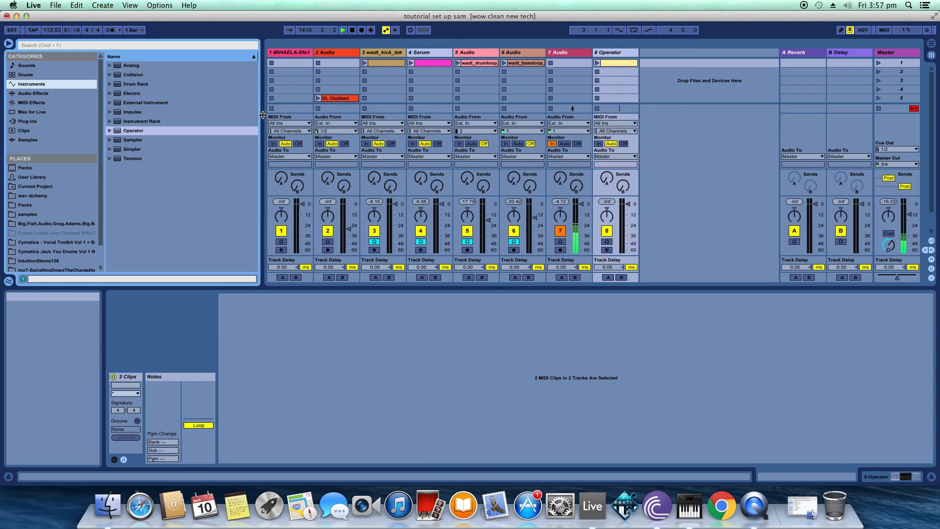
pyautogui.press('Tab')
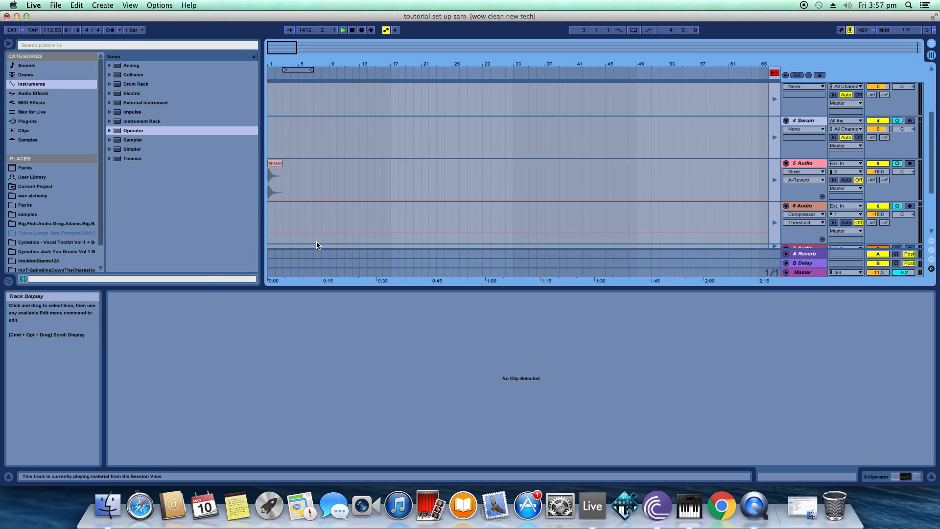
# Hide and restore the browser and the clip detail area in the Arrangement View
pyautogui.click(8, 44)
pyautogui.click(9, 44)
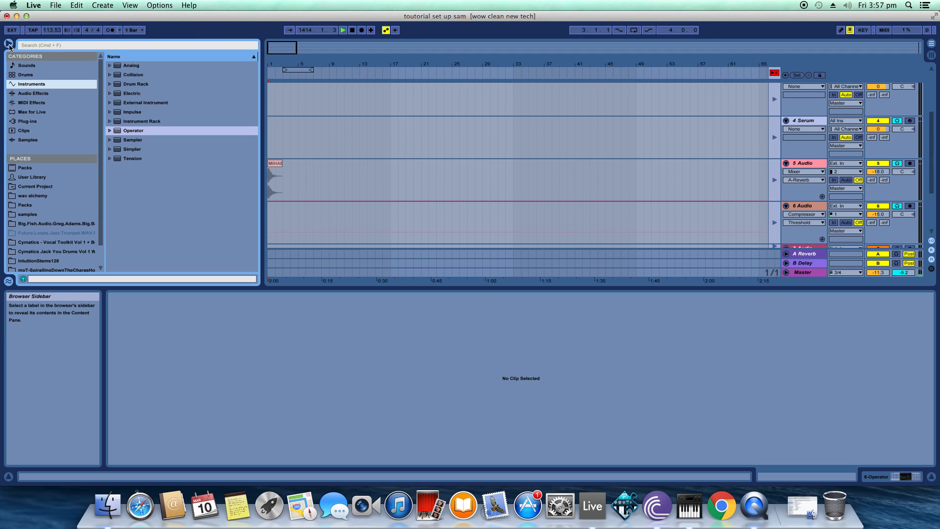
pyautogui.click(932, 478)
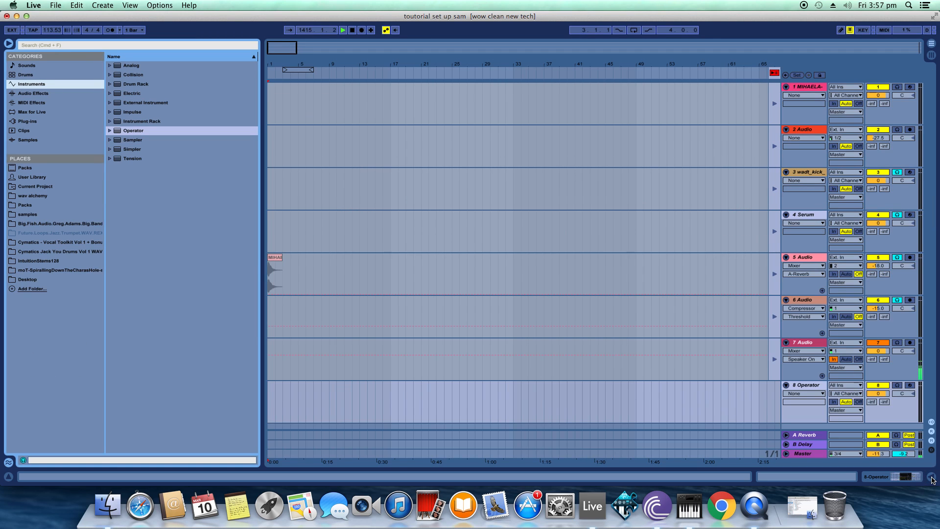
pyautogui.click(932, 478)
# Copy the drum loop clip from track 5 Audio in the Session View onto track 6 Audio at bar 21 of the Arrangement
pyautogui.press('Tab')
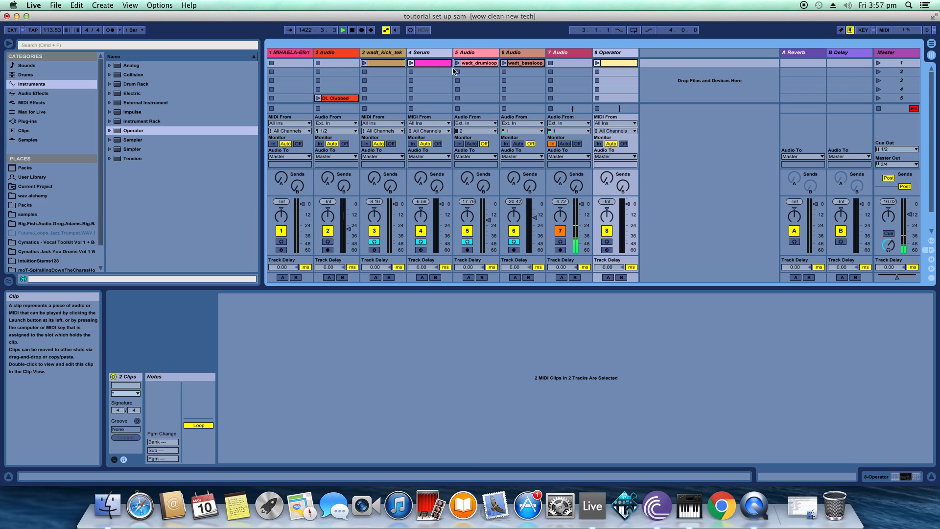
pyautogui.click(478, 64)
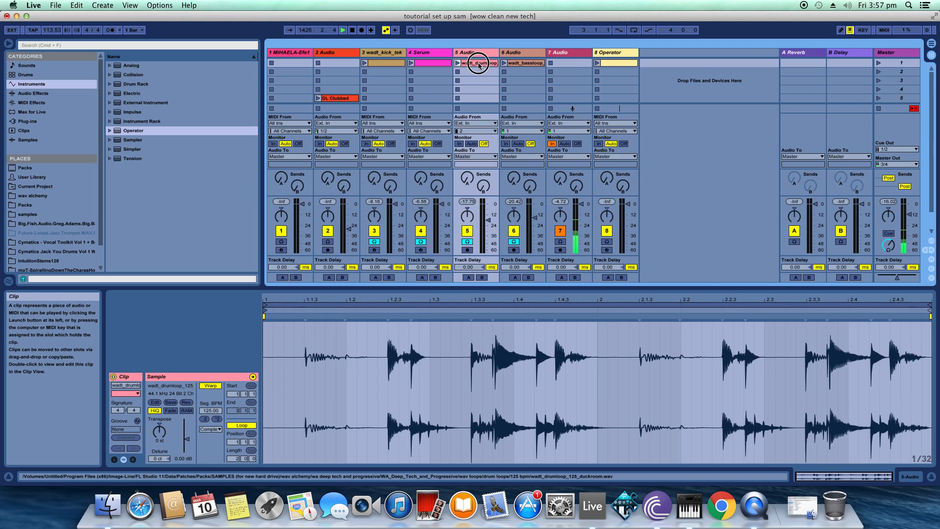
pyautogui.press('Tab')
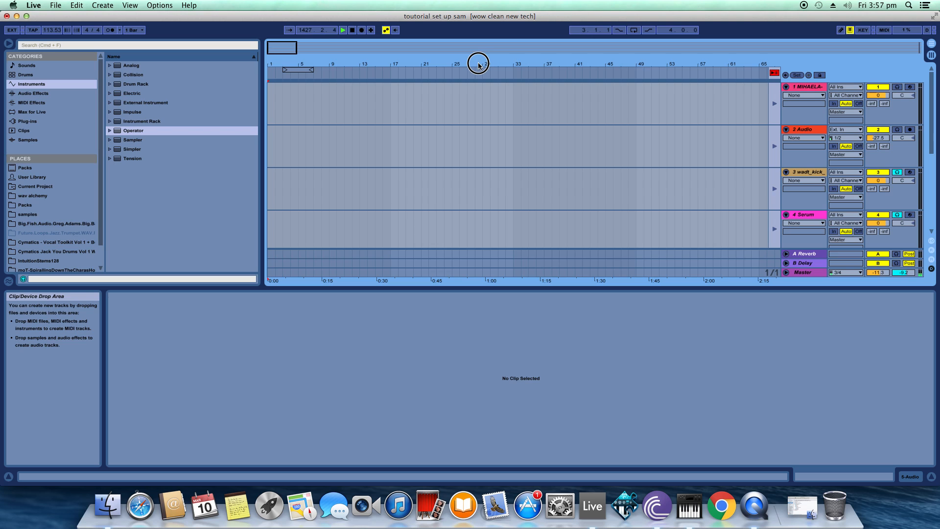
pyautogui.moveTo(479, 66)
pyautogui.mouseDown()
pyautogui.moveTo(538, 253)
pyautogui.moveTo(387, 201)
pyautogui.moveTo(413, 202)
pyautogui.moveTo(433, 253)
pyautogui.moveTo(439, 142)
pyautogui.moveTo(424, 109)
pyautogui.moveTo(404, 123)
pyautogui.moveTo(422, 167)
pyautogui.mouseUp()
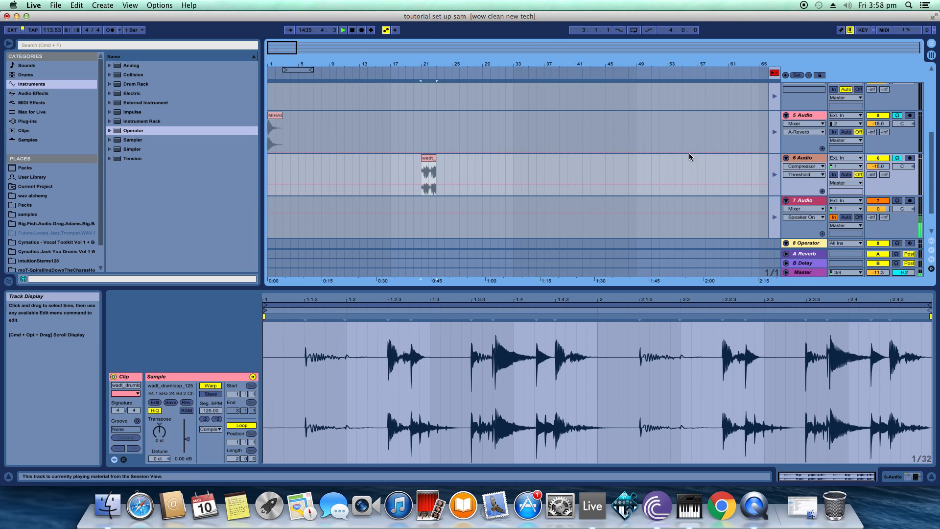
# Return all tracks from Session clip playback to the Arrangement with Back to Arrangement
pyautogui.press('Tab')
pyautogui.press('Tab')
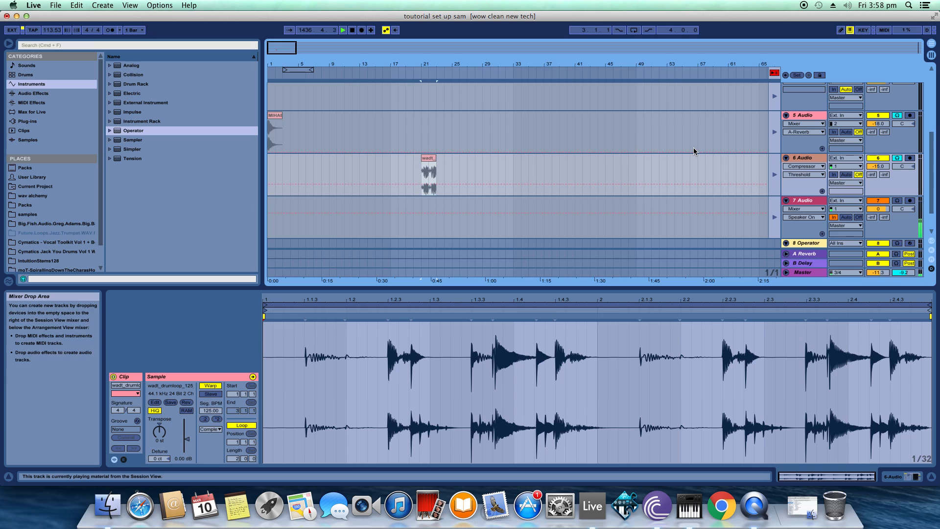
pyautogui.click(775, 73)
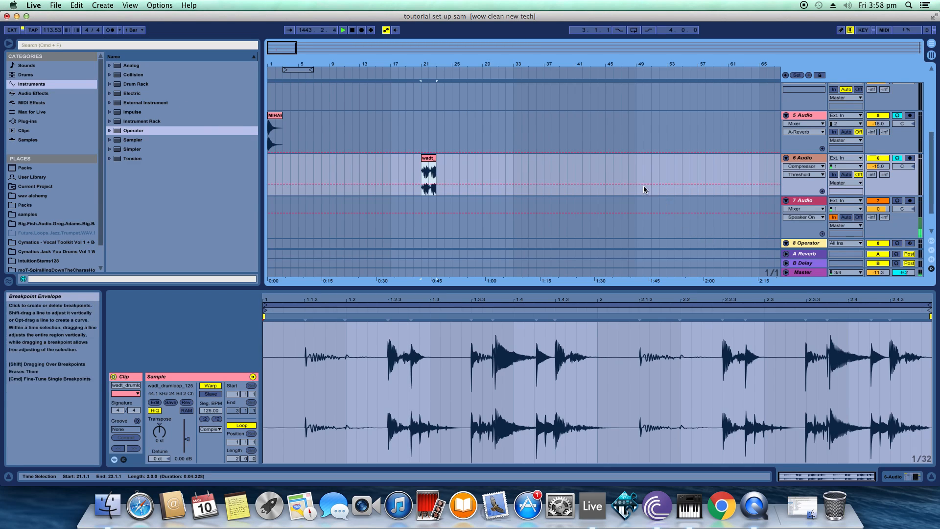
pyautogui.scroll(3, 625, 203)
pyautogui.scroll(-1, 625, 203)
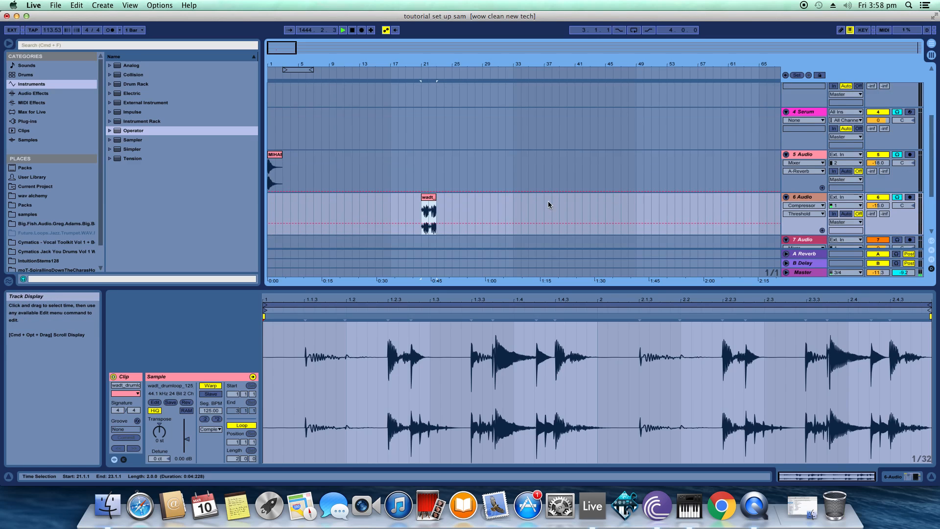
# Stop the transport, restart the arrangement from bar 1 and jump playback to about bar 17
pyautogui.click(352, 30)
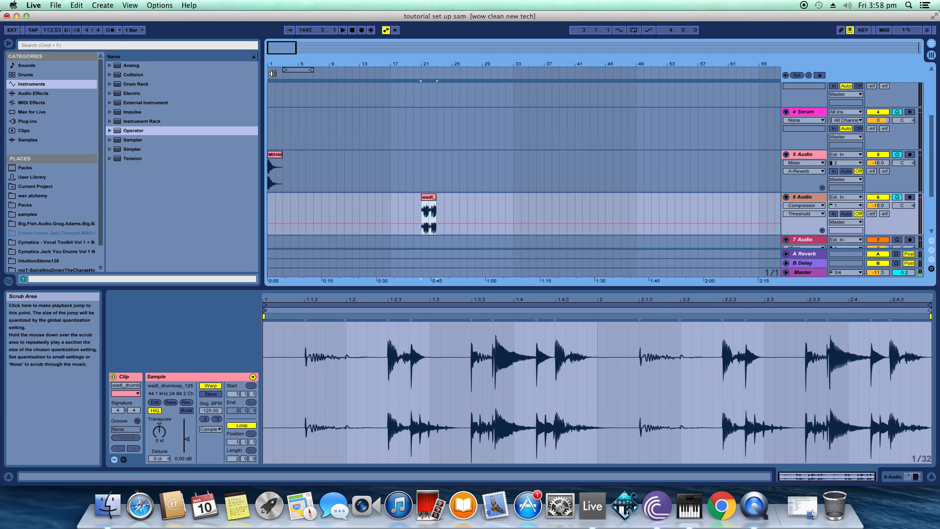
pyautogui.click(269, 72)
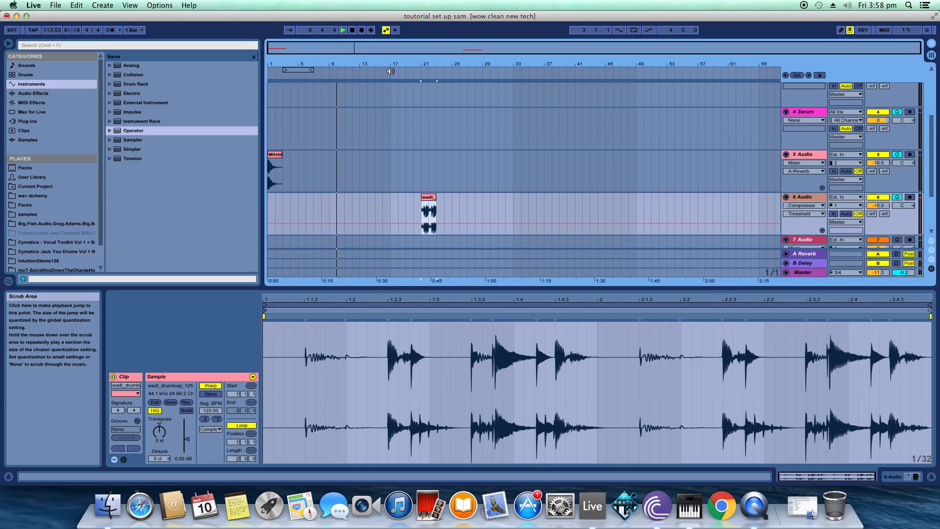
pyautogui.click(390, 71)
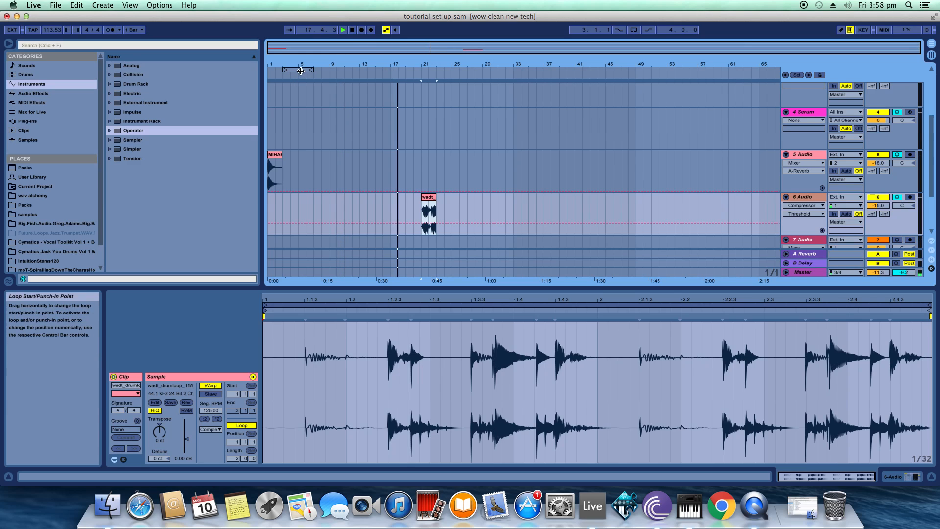
# Move the four-bar arrangement loop region to start at bar 21 and turn looping on
pyautogui.moveTo(302, 70); pyautogui.dragTo(444, 79)
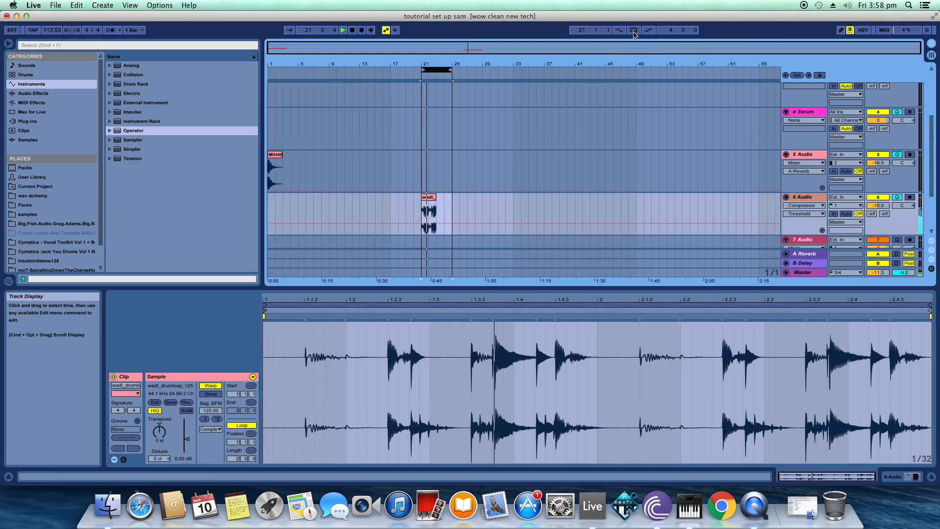
pyautogui.click(634, 31)
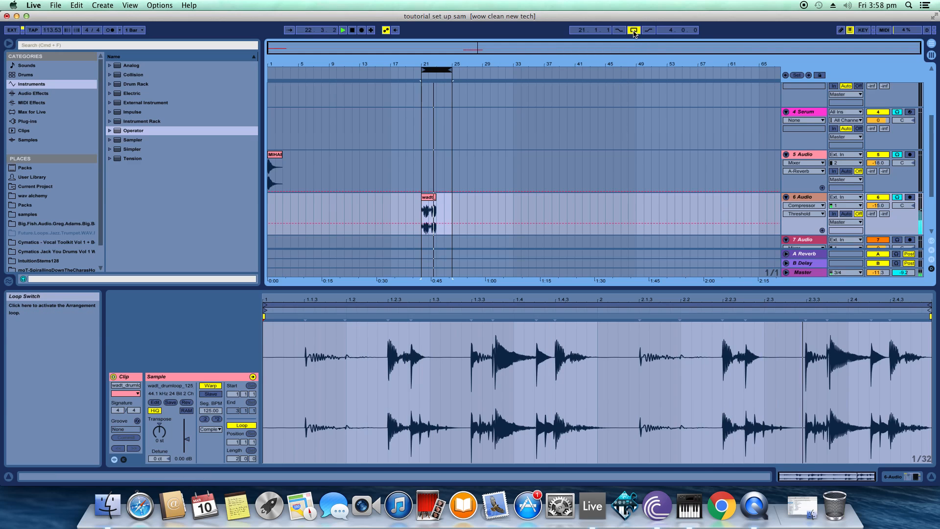
# Shorten the arrangement loop to one bar at bar 21, audition it and stop playback
pyautogui.moveTo(453, 74); pyautogui.dragTo(429, 73)
pyautogui.press('space')
pyautogui.press('space')
pyautogui.press('space')
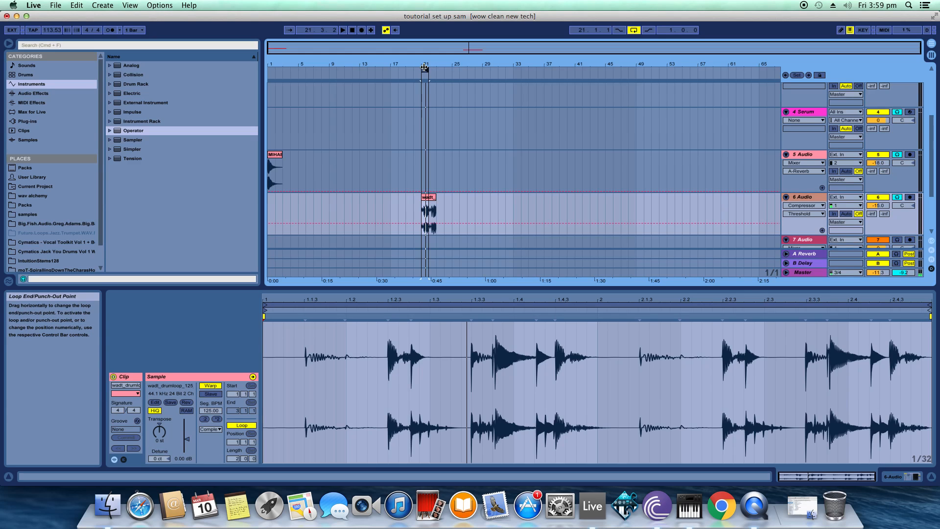
# Extend the arrangement loop from bar 21 to eight bars, then play and stop it
pyautogui.click(425, 70)
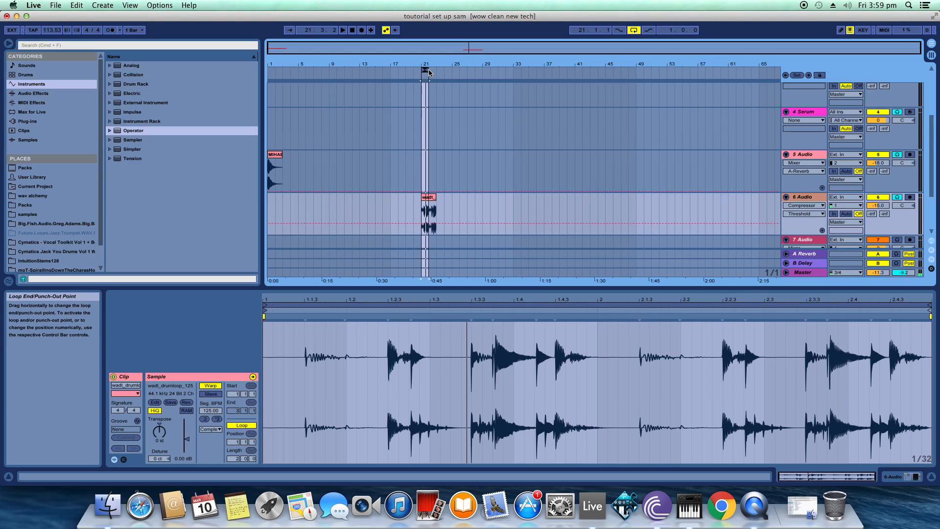
pyautogui.moveTo(436, 72); pyautogui.dragTo(483, 76)
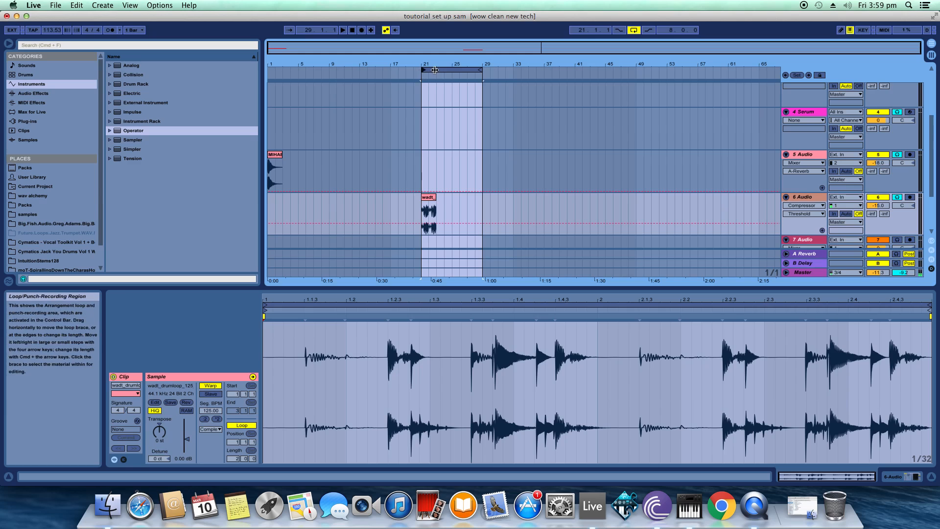
pyautogui.press('space')
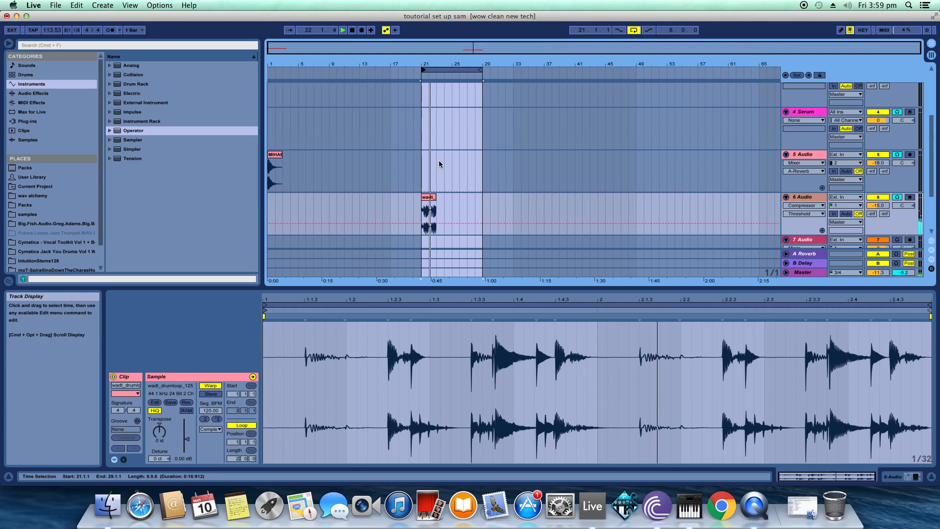
pyautogui.press('space')
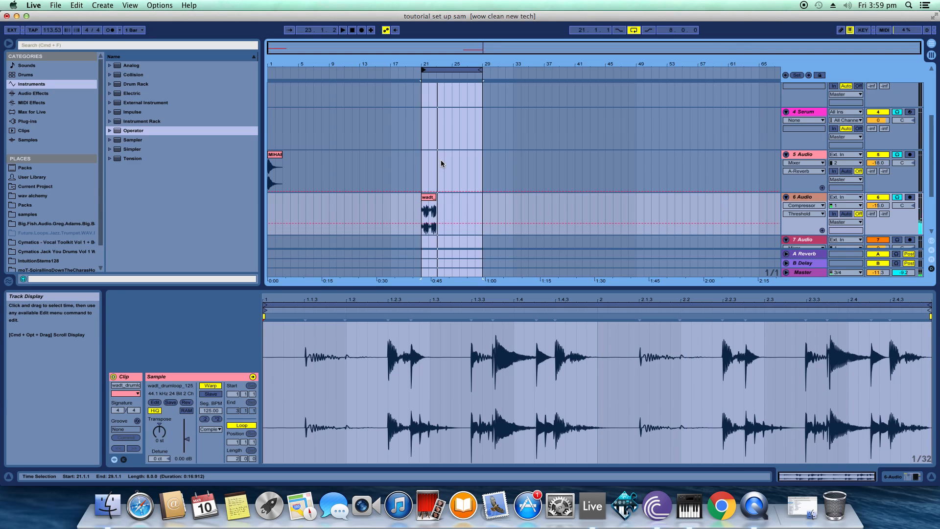
# Select three bars from bar 21 on track 6 Audio and set the arrangement loop to that selection
pyautogui.click(505, 134)
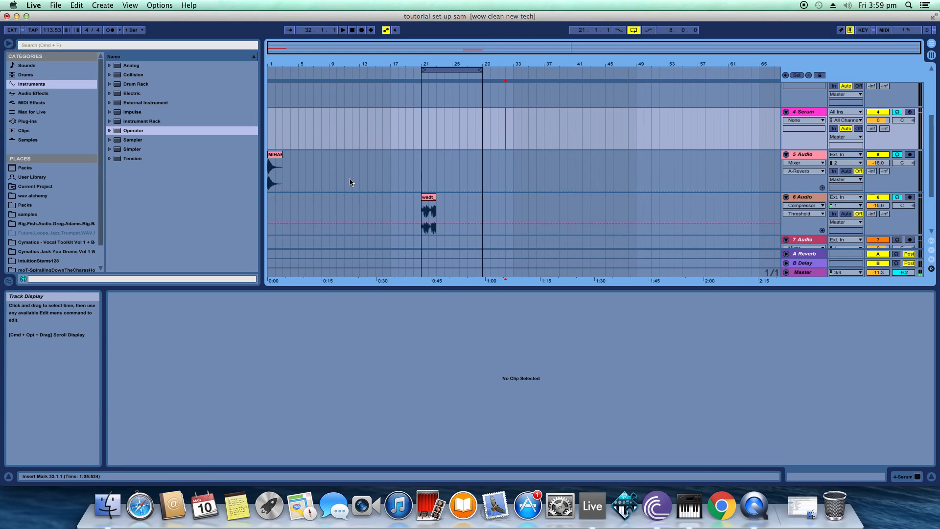
pyautogui.click(440, 215)
pyautogui.click(424, 215)
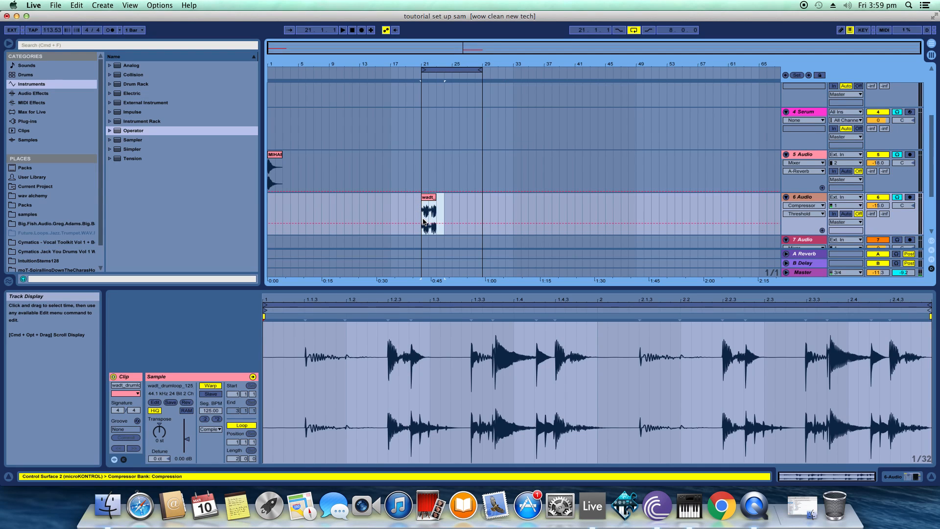
pyautogui.press('super+l')
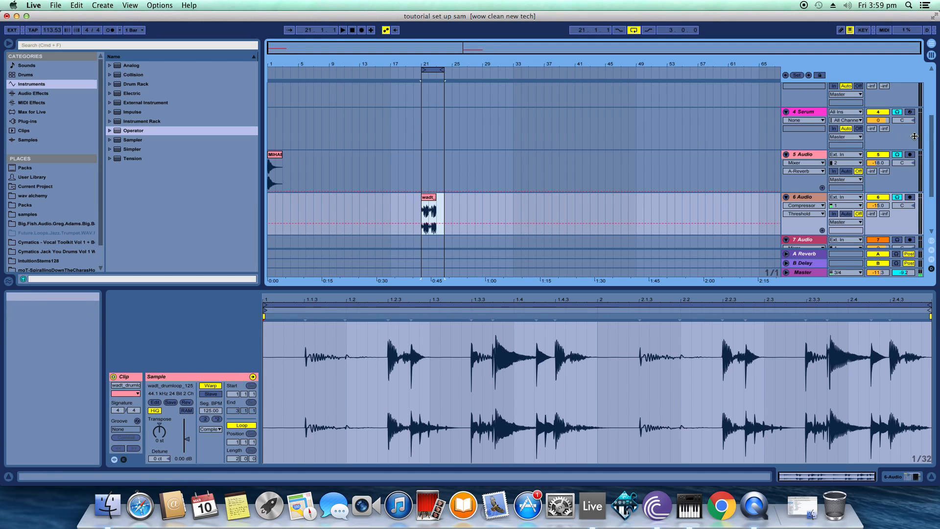
# Play the arrangement from bar 1 and stop playback, with the upper tracks in view
pyautogui.moveTo(937, 142); pyautogui.dragTo(931, 81)
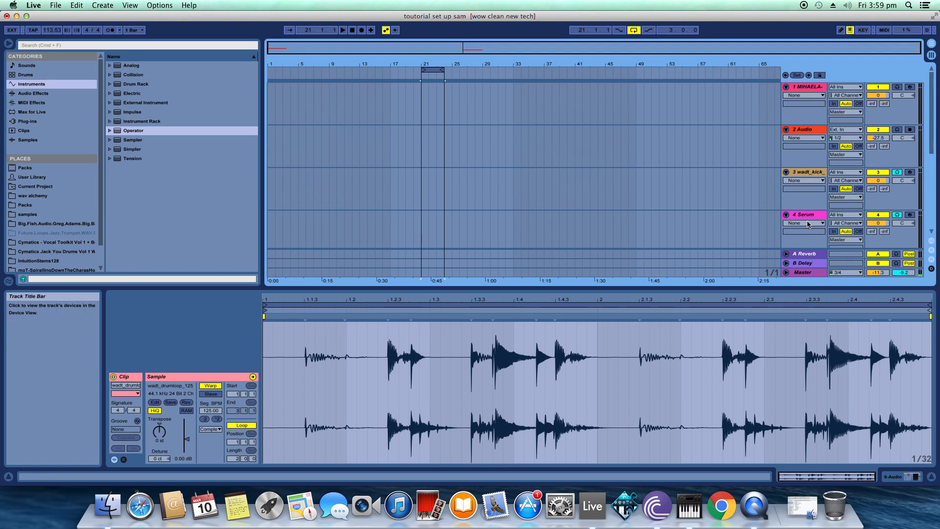
pyautogui.click(622, 61)
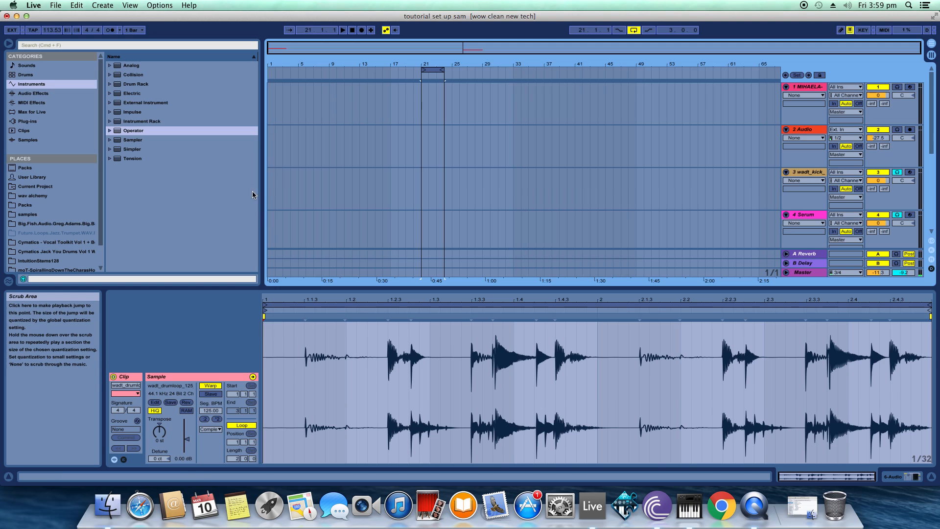
pyautogui.click(274, 76)
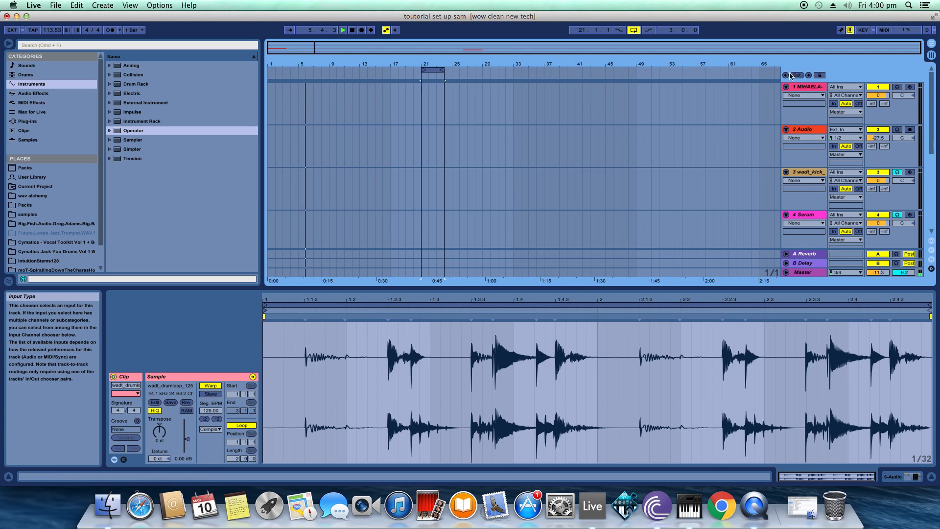
pyautogui.click(353, 31)
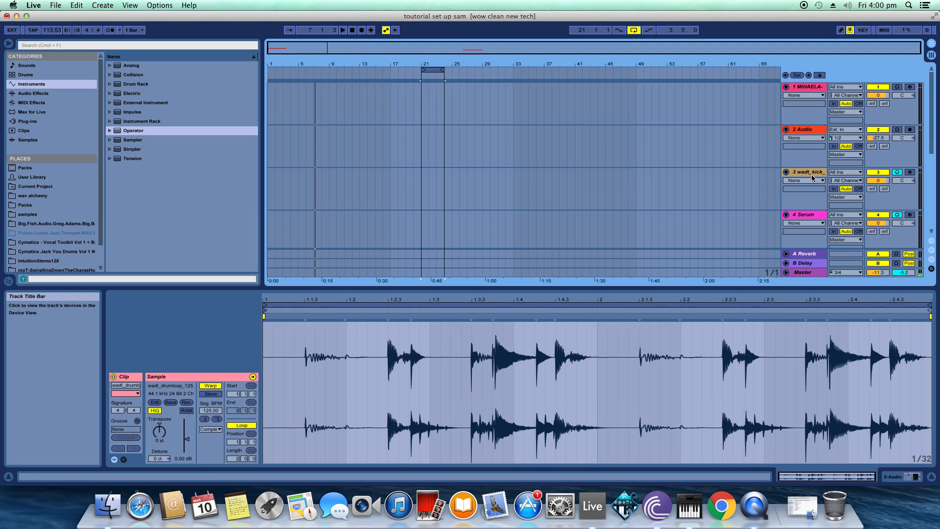
# Reduce the height of all arrangement tracks together, and fold and unfold all of them at once
pyautogui.moveTo(807, 210)
pyautogui.mouseDown()
pyautogui.moveTo(814, 228)
pyautogui.moveTo(809, 151)
pyautogui.moveTo(805, 209)
pyautogui.mouseUp()
pyautogui.moveTo(805, 209)
pyautogui.mouseDown()
pyautogui.moveTo(802, 185)
pyautogui.moveTo(808, 214)
pyautogui.mouseUp()
pyautogui.click(812, 130)
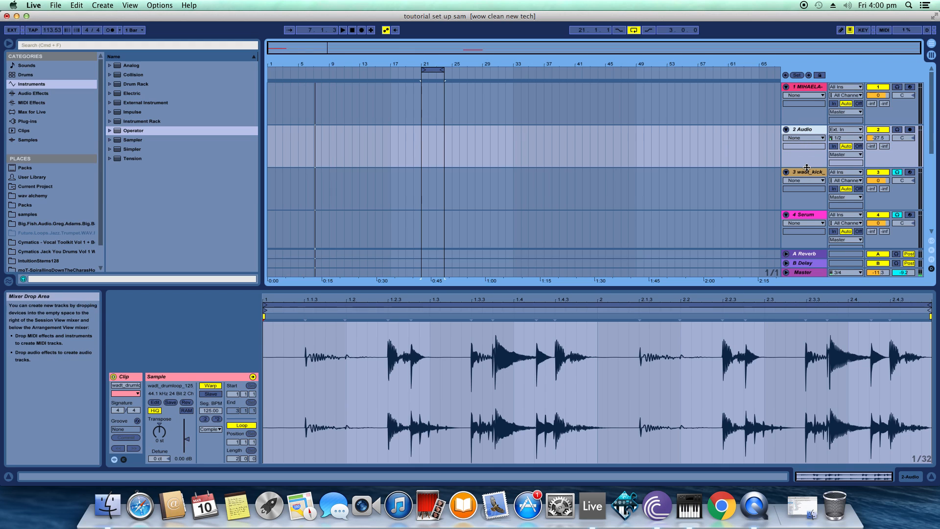
pyautogui.moveTo(808, 168)
pyautogui.mouseDown()
pyautogui.moveTo(813, 86)
pyautogui.moveTo(808, 166)
pyautogui.moveTo(813, 112)
pyautogui.moveTo(811, 157)
pyautogui.mouseUp()
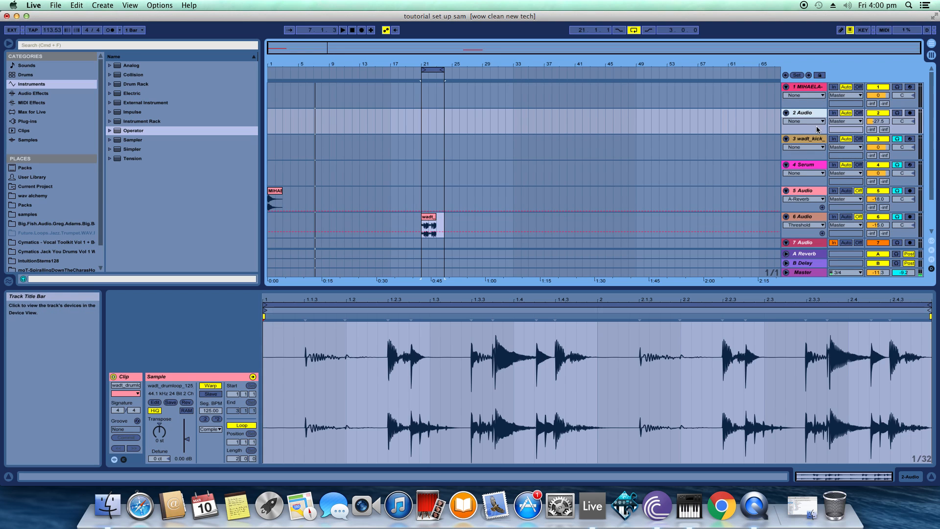
pyautogui.keyDown('alt'); pyautogui.click(787, 116); pyautogui.keyUp('alt')
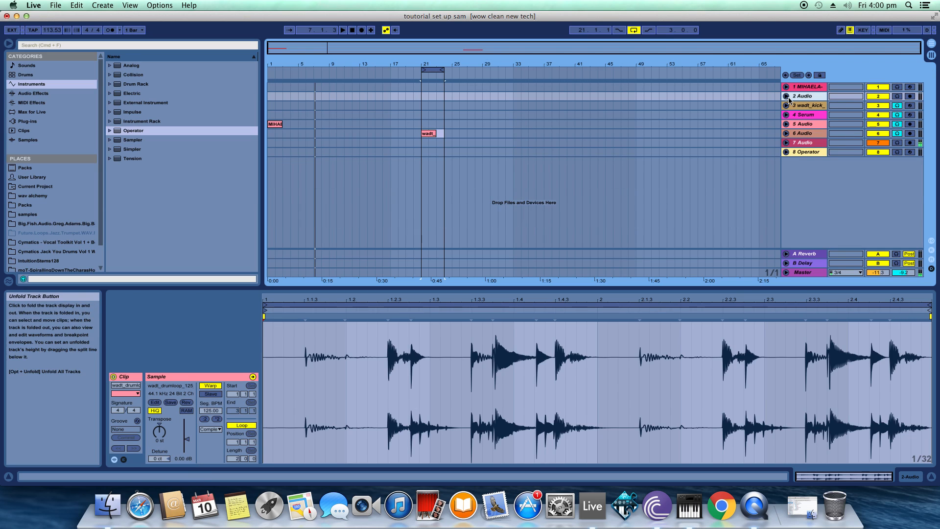
pyautogui.keyDown('alt'); pyautogui.click(786, 96); pyautogui.keyUp('alt')
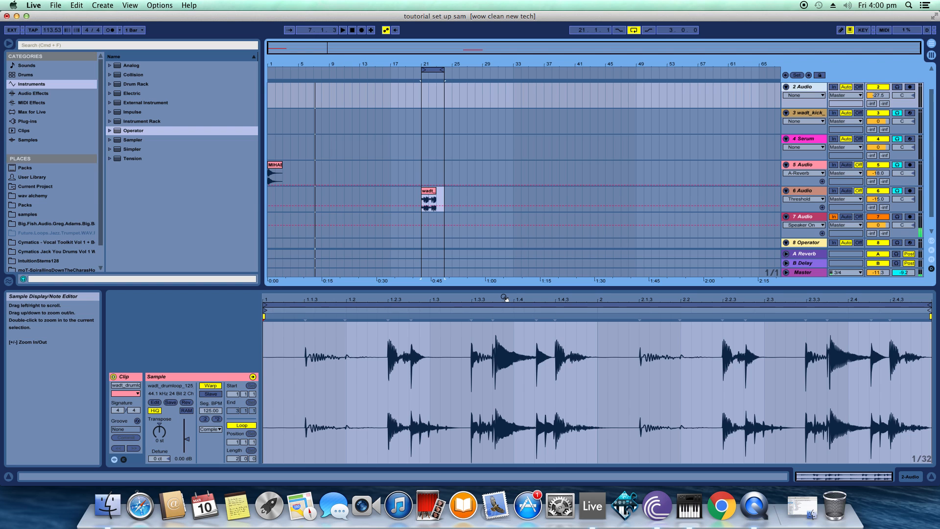
# Turn off the grid in the drum loop's sample editor and make a free time selection across the waveform
pyautogui.moveTo(505, 298); pyautogui.dragTo(505, 355)
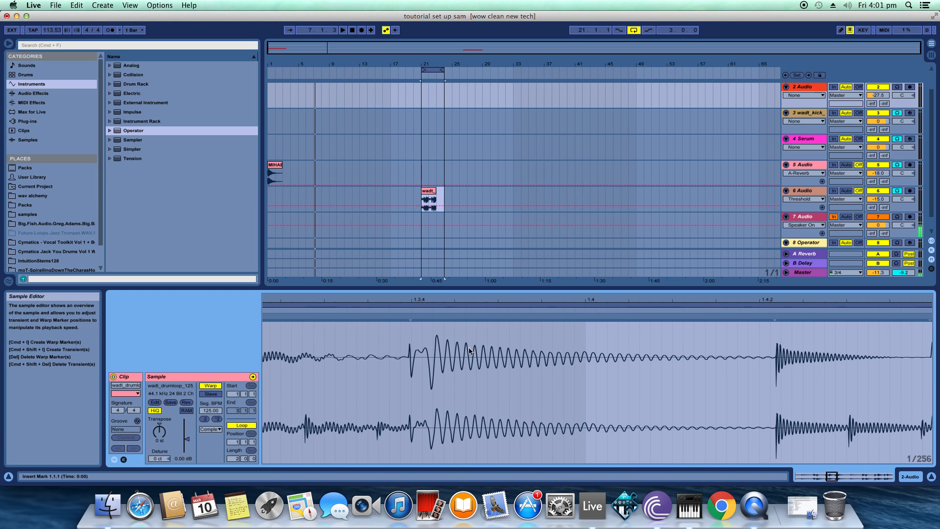
pyautogui.moveTo(468, 392); pyautogui.dragTo(518, 393)
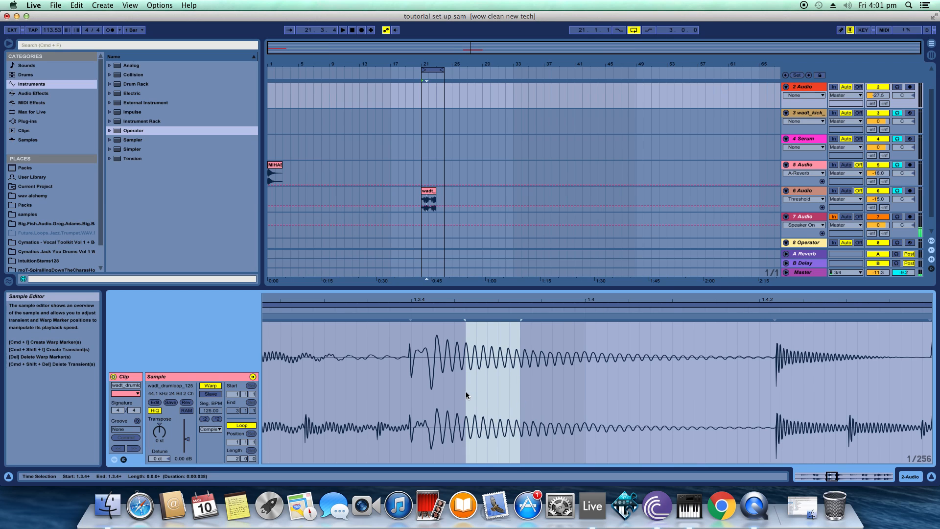
pyautogui.rightClick(540, 384)
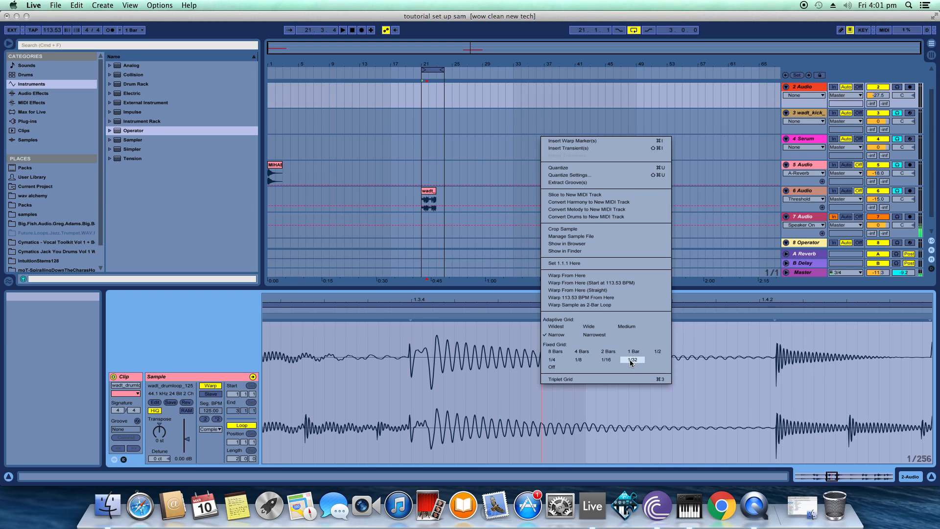
pyautogui.click(552, 367)
pyautogui.moveTo(527, 374); pyautogui.dragTo(496, 363)
pyautogui.click(666, 377)
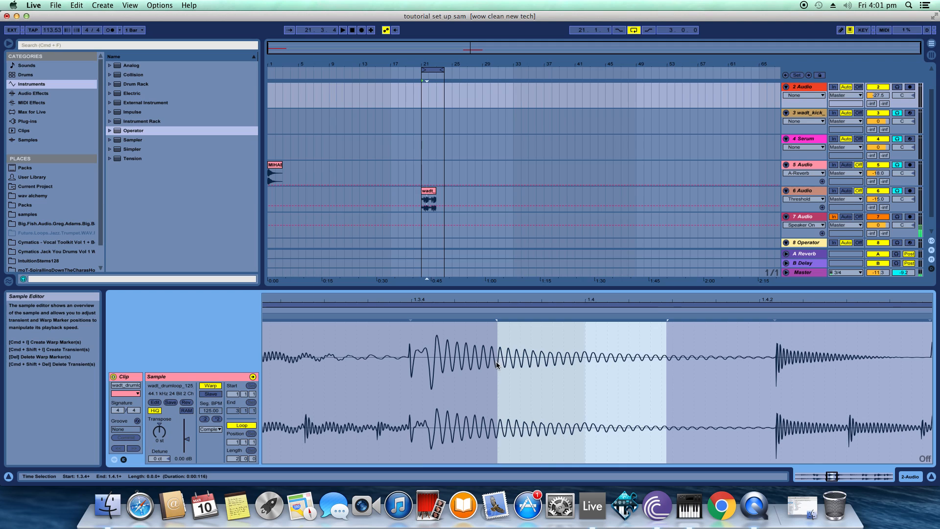
pyautogui.click(490, 392)
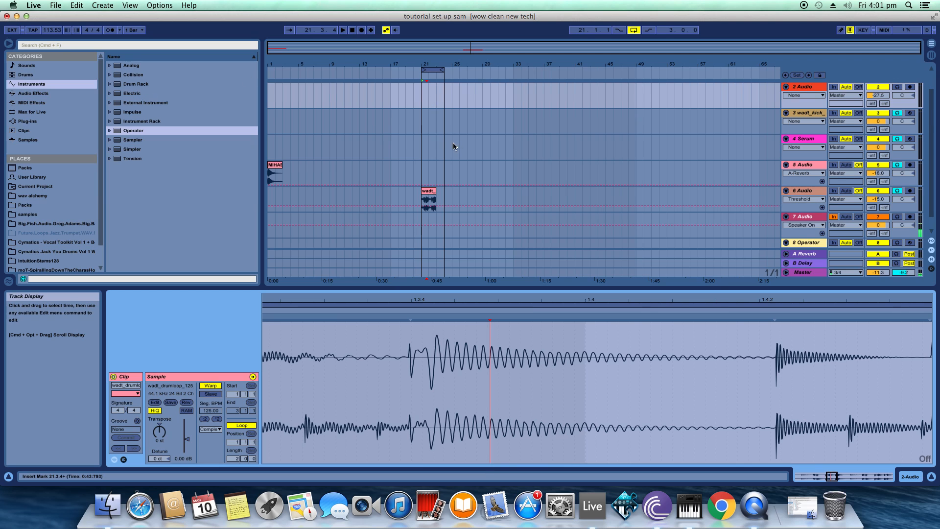
# Set the arrangement to a fixed 1/32 grid and inspect its spacing around bar 24
pyautogui.rightClick(475, 127)
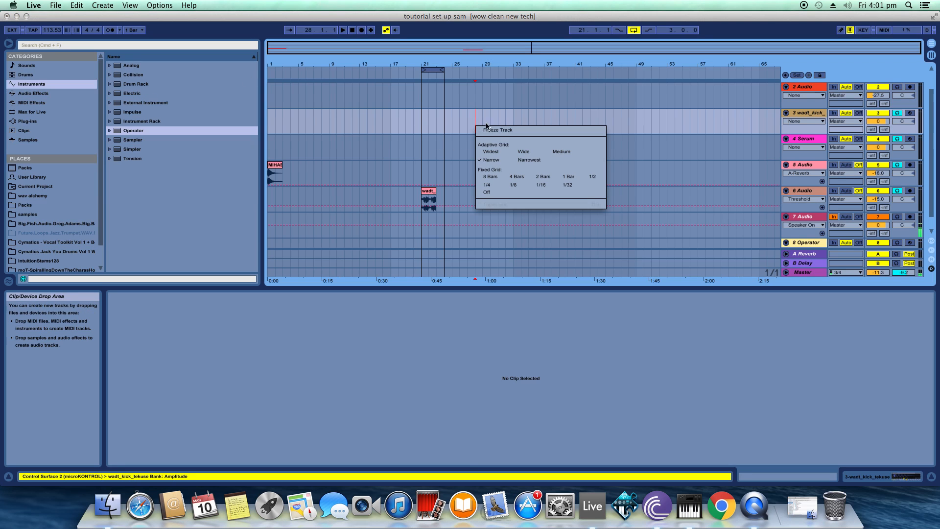
pyautogui.click(566, 185)
pyautogui.moveTo(431, 64); pyautogui.dragTo(429, 134)
pyautogui.rightClick(450, 133)
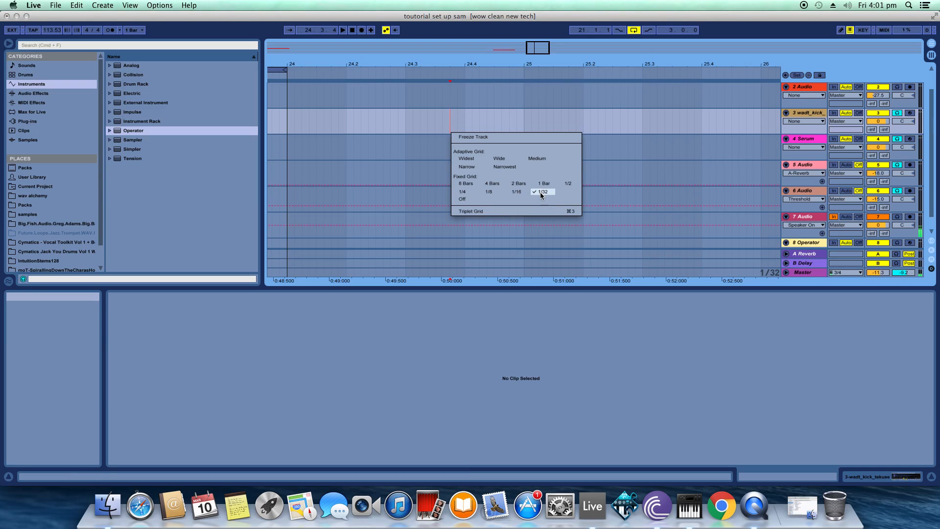
pyautogui.click(440, 60)
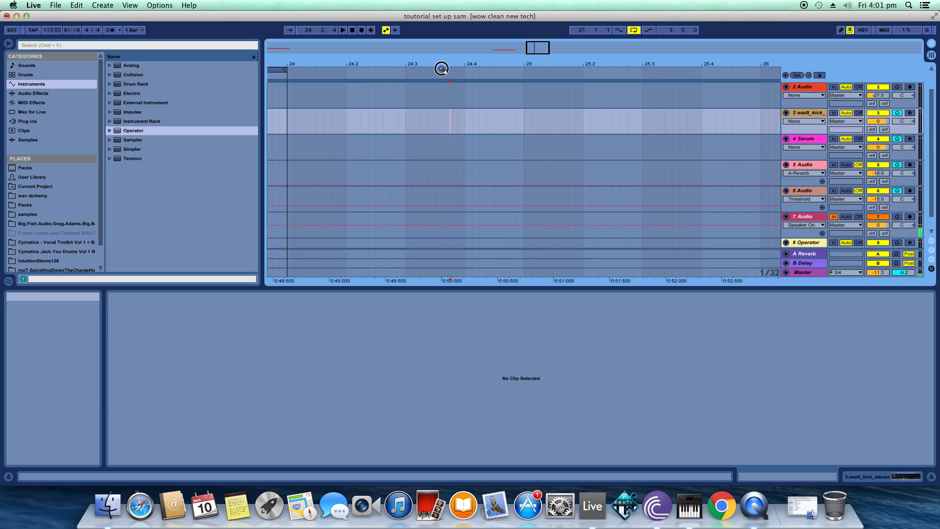
pyautogui.moveTo(443, 60); pyautogui.dragTo(444, 111)
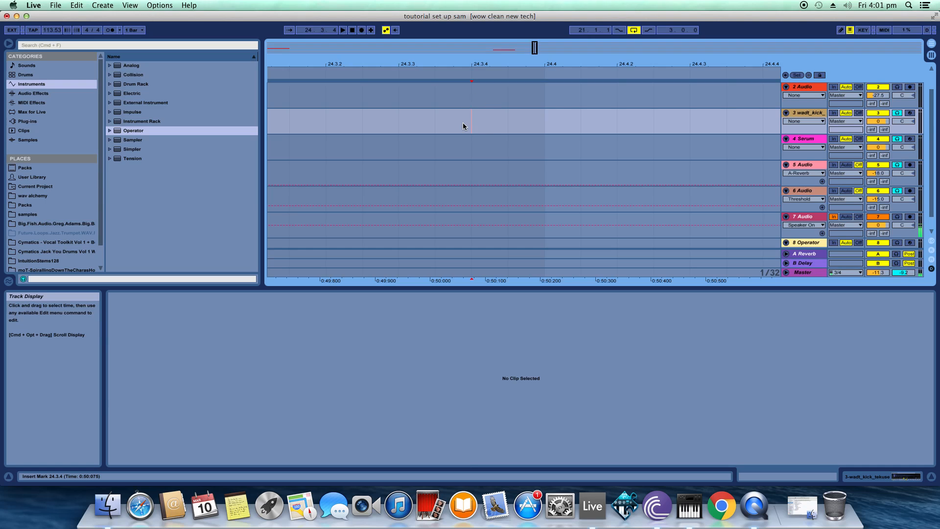
# Narrow the arrangement grid to 1/512 and review the available grid options
pyautogui.press('super+1')
pyautogui.press('super+1')
pyautogui.press('super+1')
pyautogui.moveTo(467, 60); pyautogui.dragTo(454, 115)
pyautogui.rightClick(454, 119)
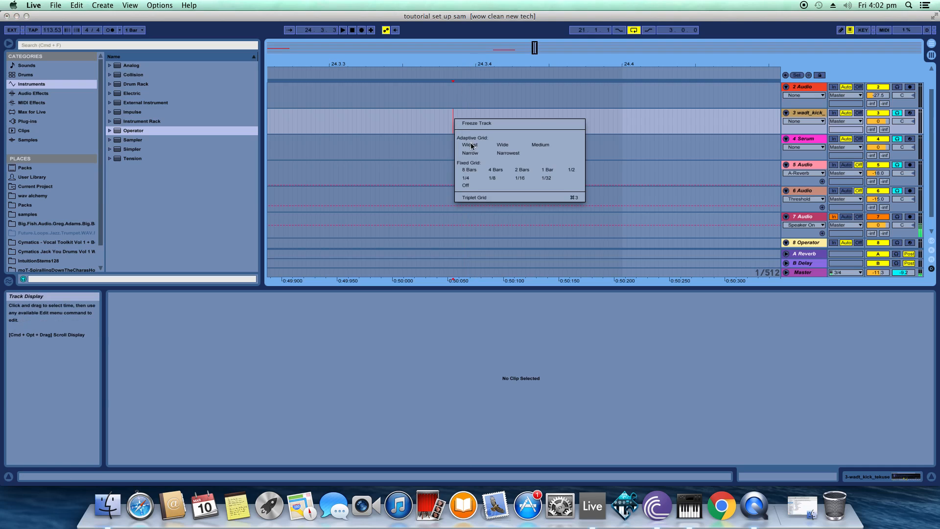
pyautogui.click(418, 127)
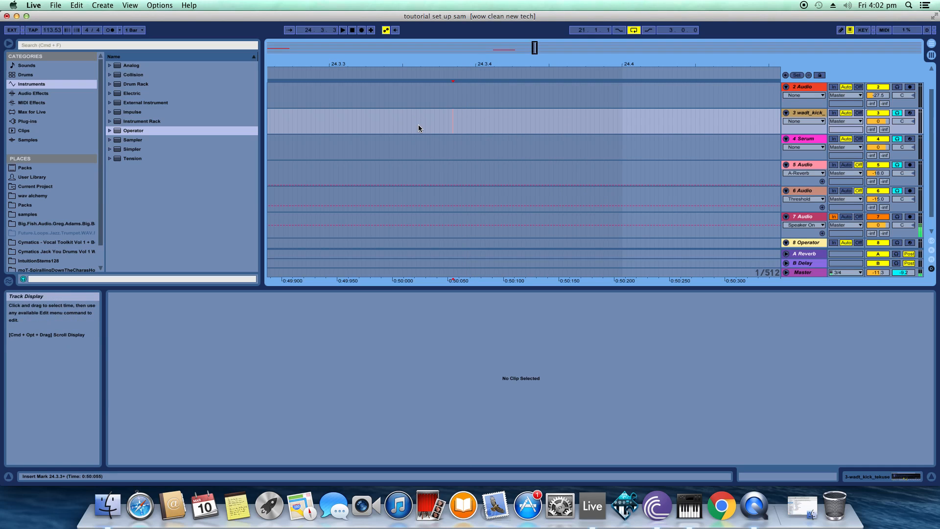
# Widen and narrow the arrangement grid several times, finishing at 1/128
pyautogui.press('super+2')
pyautogui.press('super+2')
pyautogui.press('super+1')
pyautogui.press('super+1')
pyautogui.press('super+1')
pyautogui.press('super+2')
pyautogui.press('super+2')
pyautogui.press('super+2')
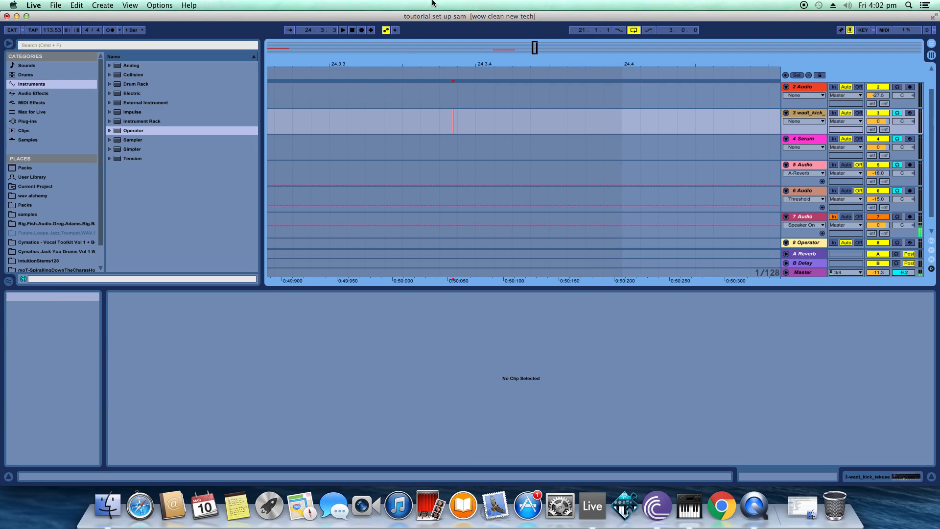
# Split the drum loop clip on track 6 Audio at 21.2.1
pyautogui.scroll(1, 663, 172)
pyautogui.moveTo(496, 59); pyautogui.dragTo(349, 108)
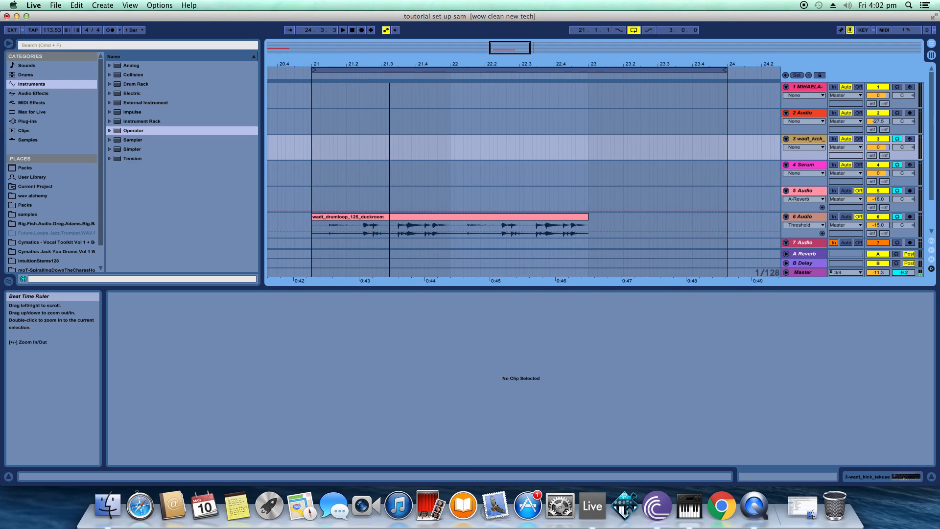
pyautogui.click(383, 225)
pyautogui.moveTo(375, 48); pyautogui.dragTo(468, 72)
pyautogui.click(396, 230)
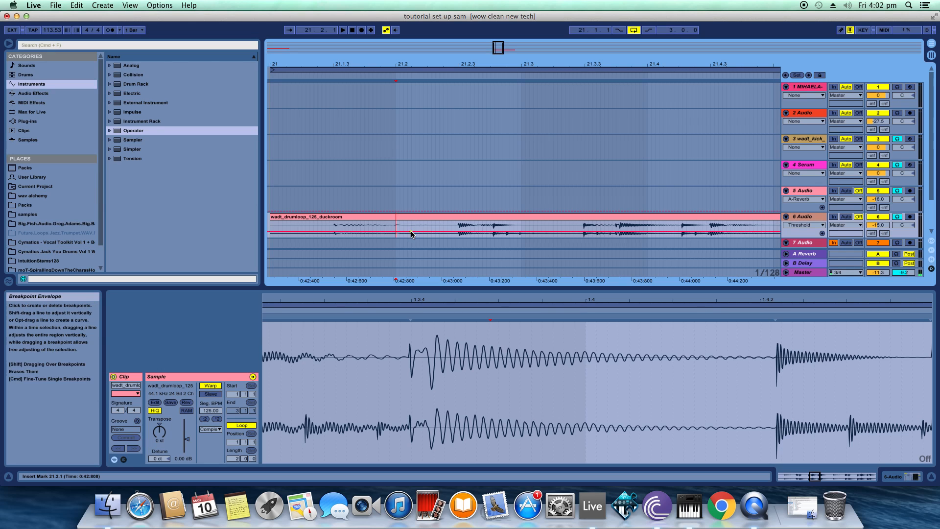
pyautogui.press('super+e')
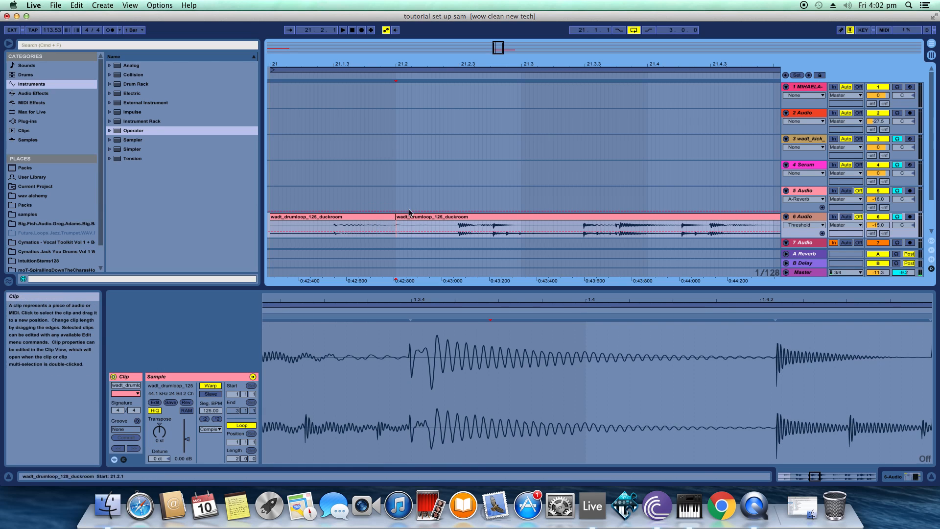
# Cut the drum loop into separate slices between about 21.3.3 and 21.4.3, and extend the last slice's start slightly earlier
pyautogui.click(583, 226)
pyautogui.moveTo(582, 226); pyautogui.dragTo(645, 226)
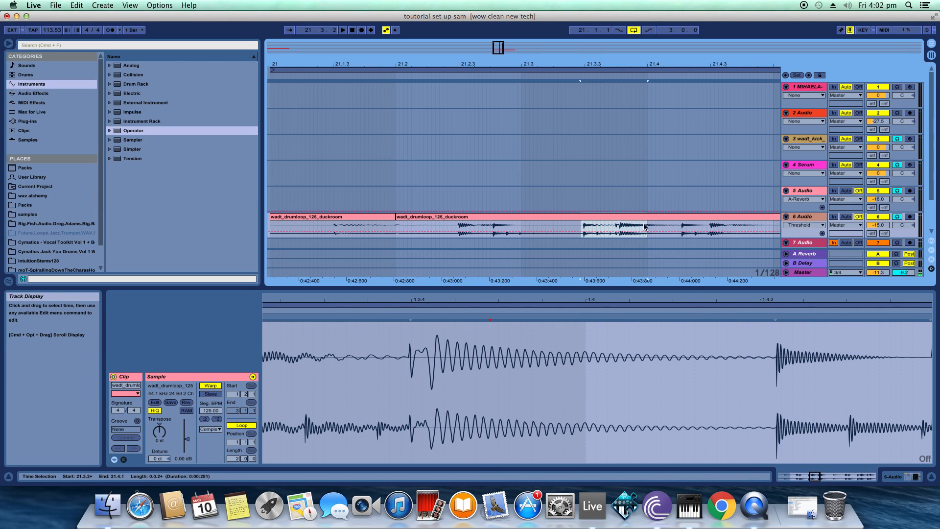
pyautogui.click(638, 219)
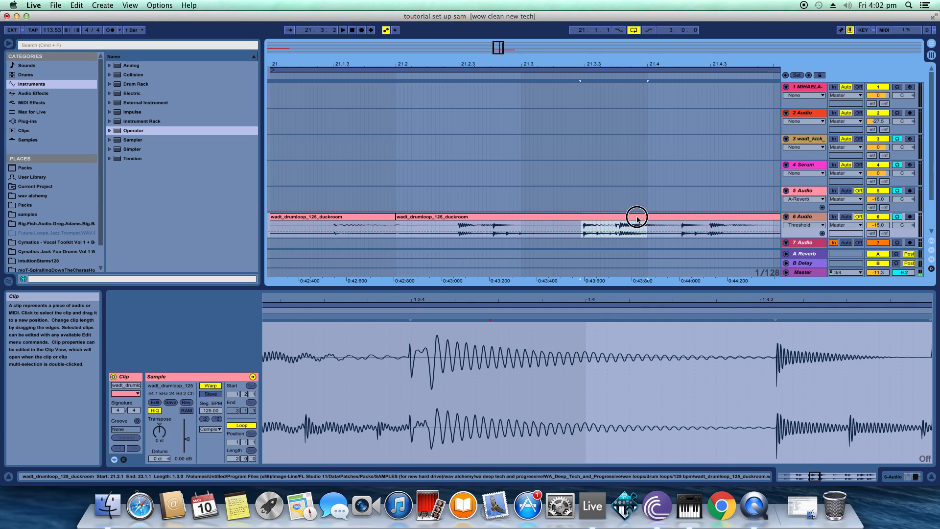
pyautogui.moveTo(637, 219)
pyautogui.mouseDown()
pyautogui.moveTo(608, 220)
pyautogui.moveTo(638, 220)
pyautogui.mouseUp()
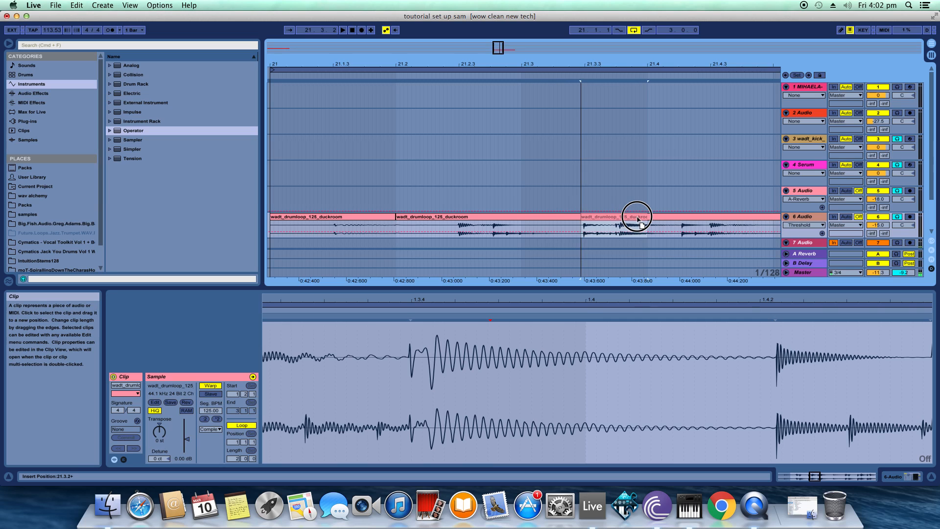
pyautogui.moveTo(638, 219); pyautogui.dragTo(705, 227)
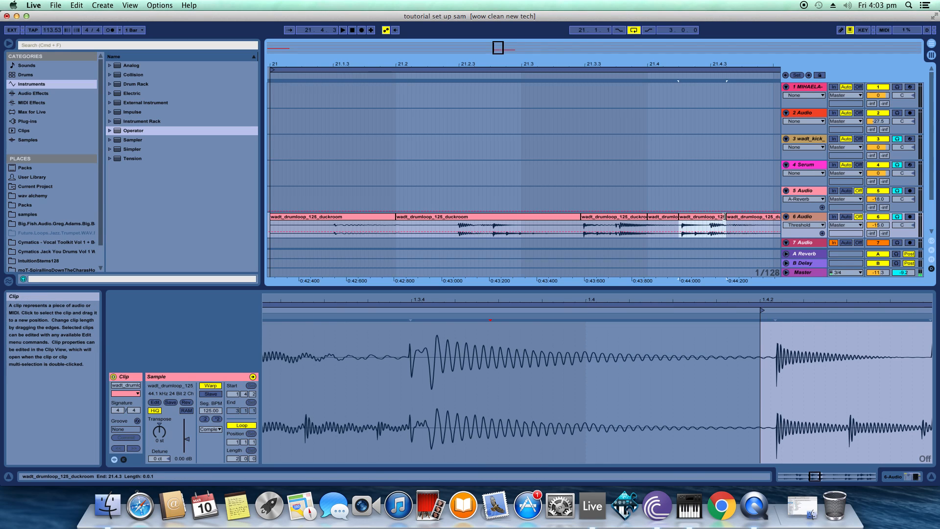
pyautogui.moveTo(679, 217)
pyautogui.mouseDown()
pyautogui.moveTo(725, 216)
pyautogui.moveTo(645, 216)
pyautogui.moveTo(676, 216)
pyautogui.mouseUp()
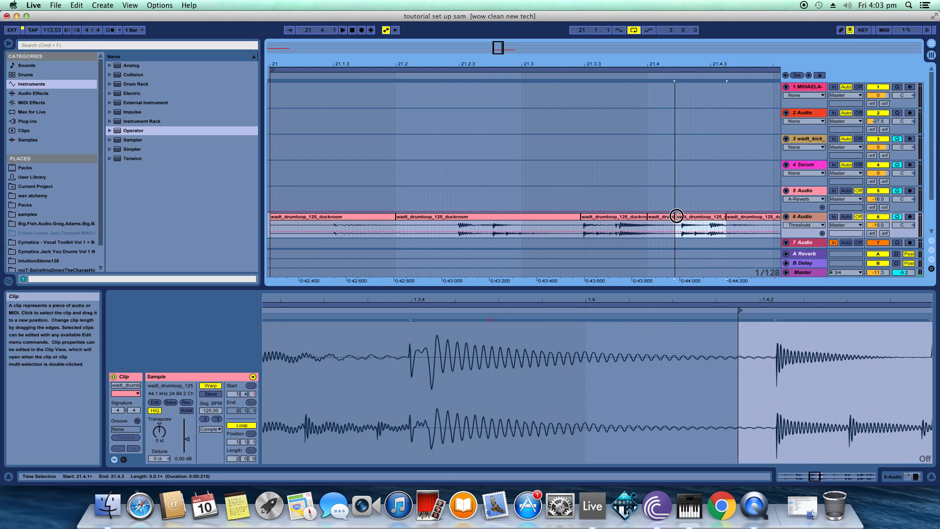
# Delete the drum loop section from 21.2.3 to just after 21.3.1 and reverse the slice that follows the gap
pyautogui.moveTo(484, 233); pyautogui.dragTo(525, 238)
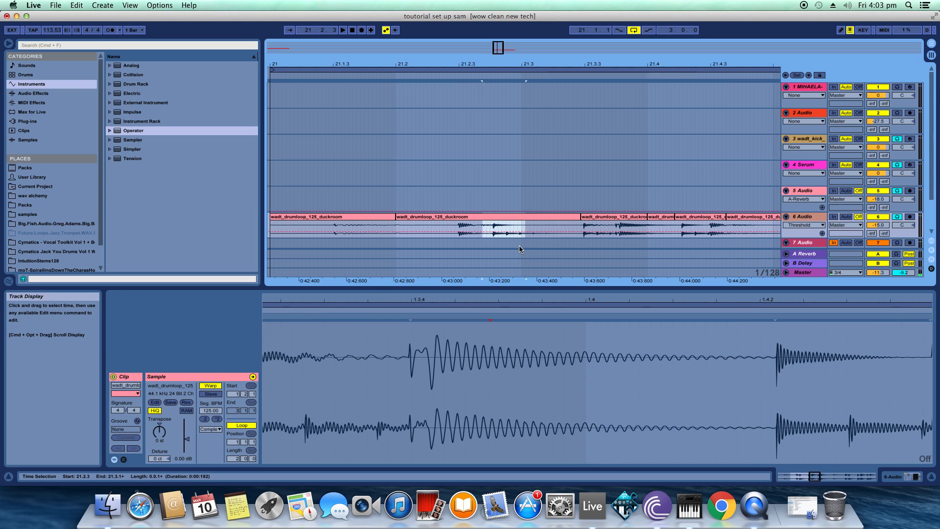
pyautogui.press('Delete')
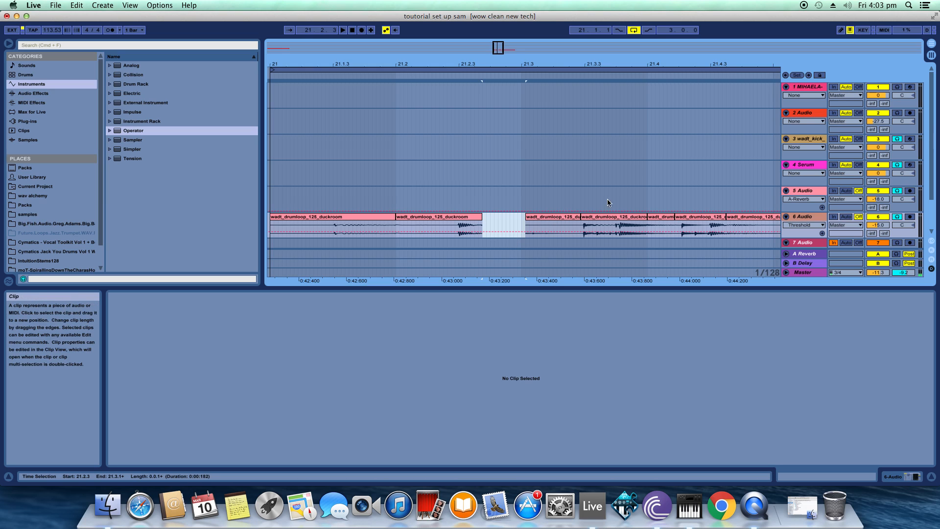
pyautogui.scroll(-1, 661, 194)
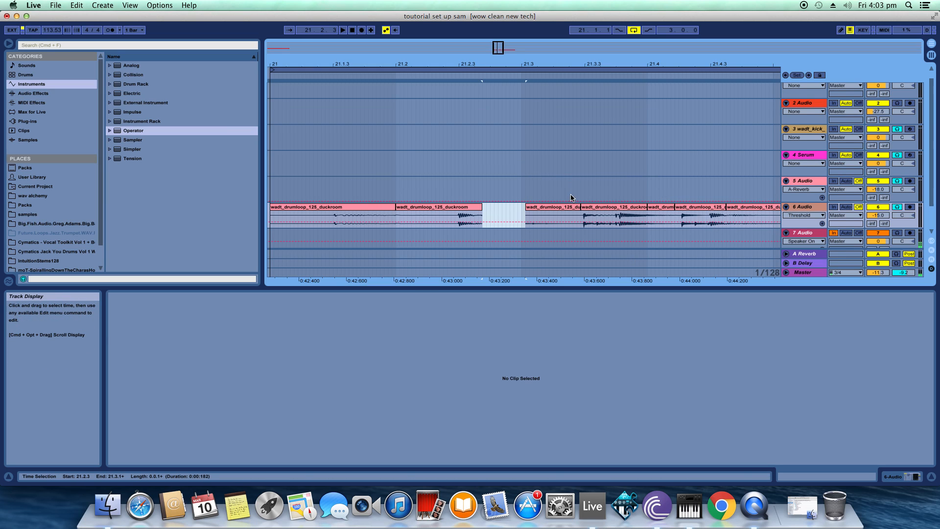
pyautogui.click(564, 210)
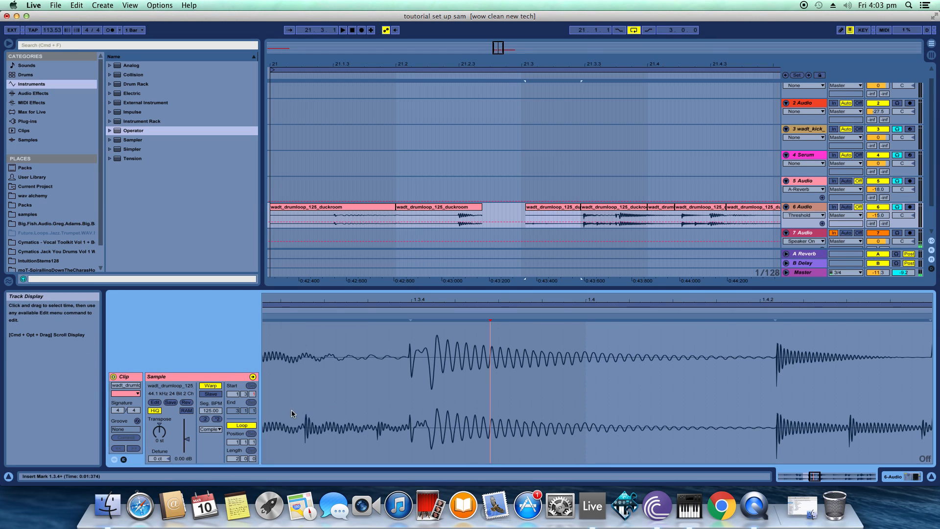
pyautogui.click(186, 403)
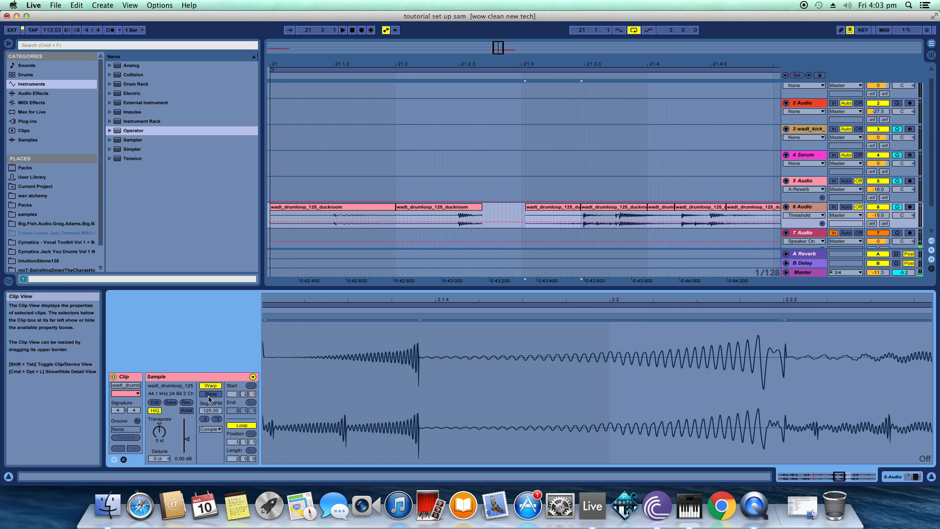
# Set the segment BPM of the slice after the reversed one to 999.00
pyautogui.moveTo(607, 63); pyautogui.dragTo(507, 38)
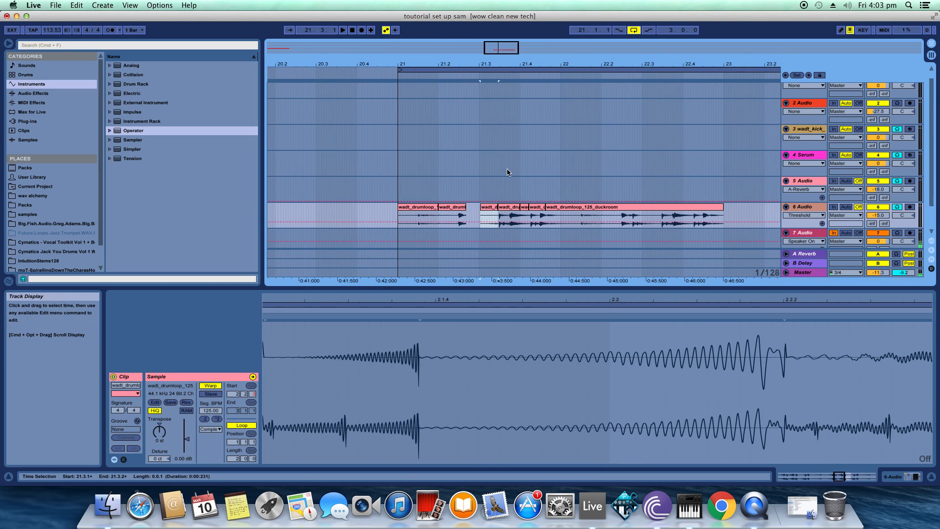
pyautogui.click(505, 214)
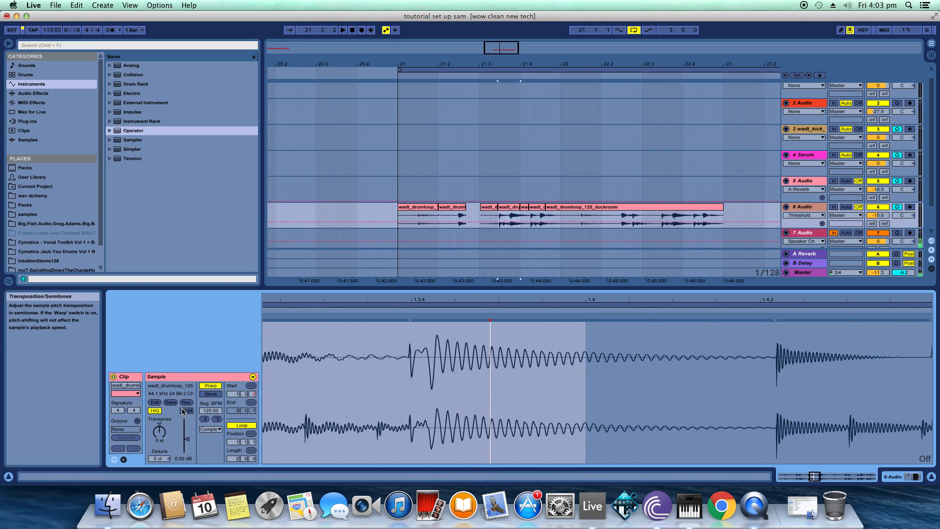
pyautogui.moveTo(211, 410); pyautogui.dragTo(210, 318)
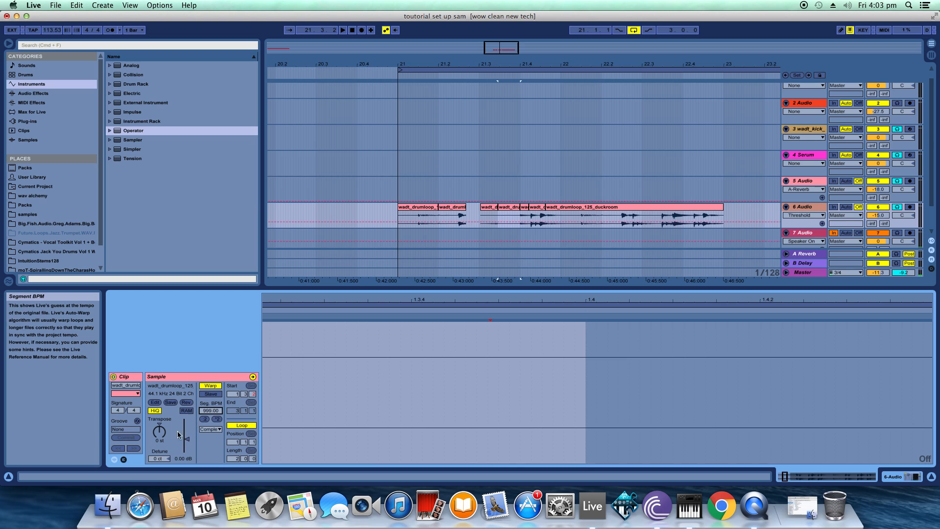
# Lengthen the slowed-down slice to one bar and one beat, and move it and the arrangement loop start to bar 22
pyautogui.moveTo(500, 215); pyautogui.dragTo(766, 207)
pyautogui.moveTo(500, 209); pyautogui.dragTo(561, 214)
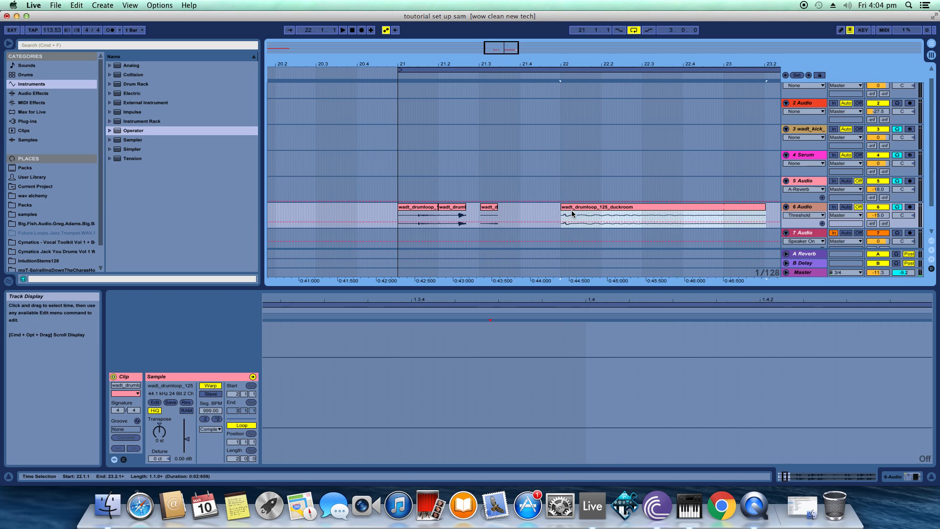
pyautogui.click(400, 70)
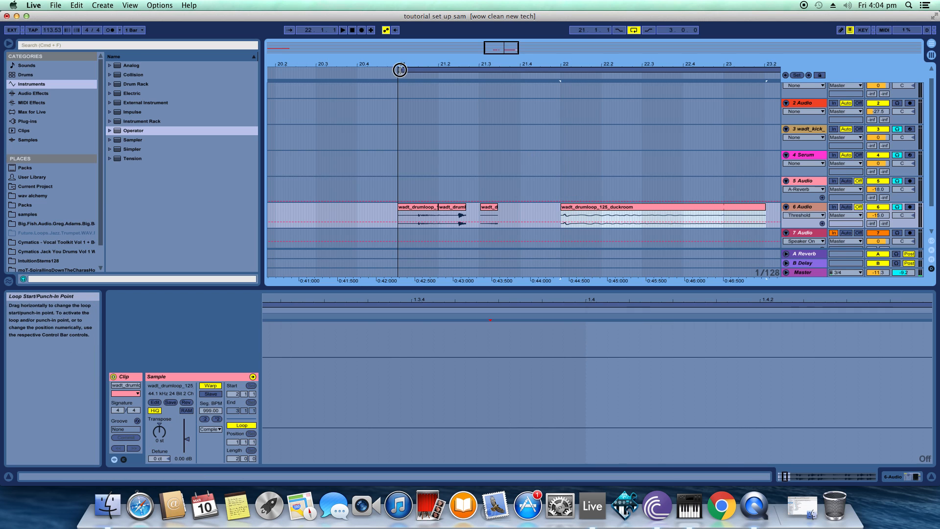
pyautogui.moveTo(400, 69); pyautogui.dragTo(563, 71)
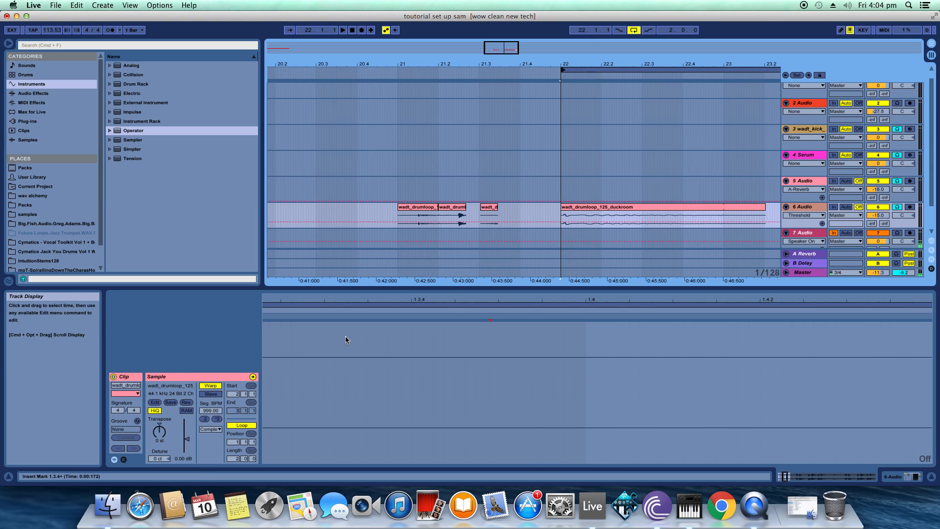
# Switch the stretched drum loop slice's warp mode to Texture and lower its Flux to 10.16
pyautogui.click(216, 434)
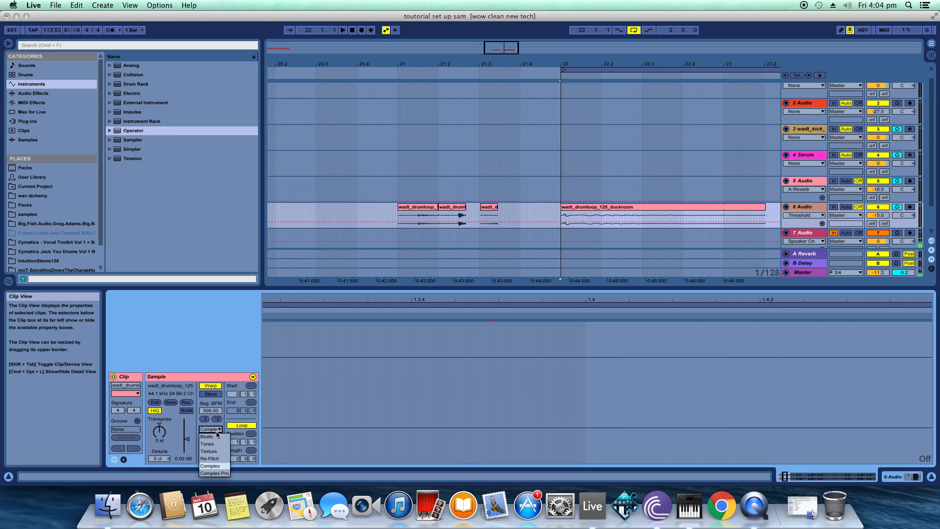
pyautogui.click(210, 451)
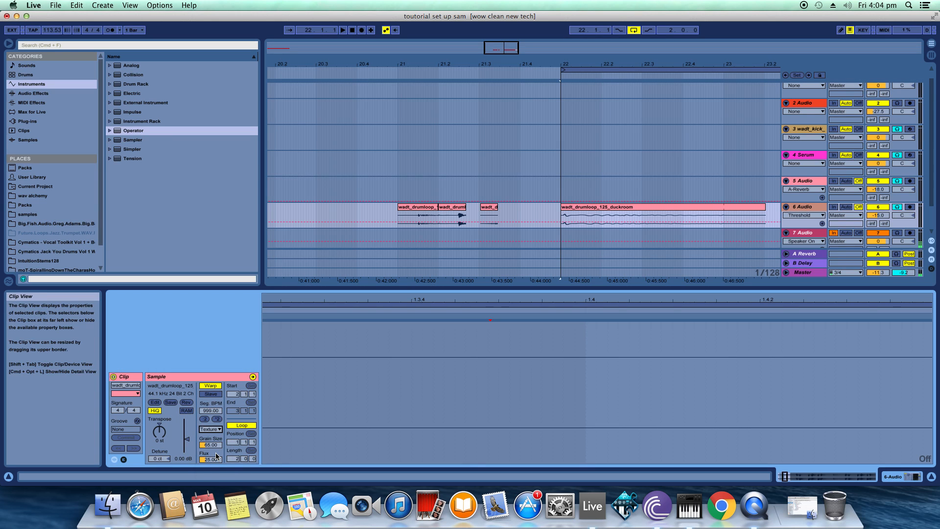
pyautogui.moveTo(211, 461); pyautogui.dragTo(211, 490)
# Play the stretched slice while raising its Grain Size to about 216, and bring it down to 2.00
pyautogui.press('space')
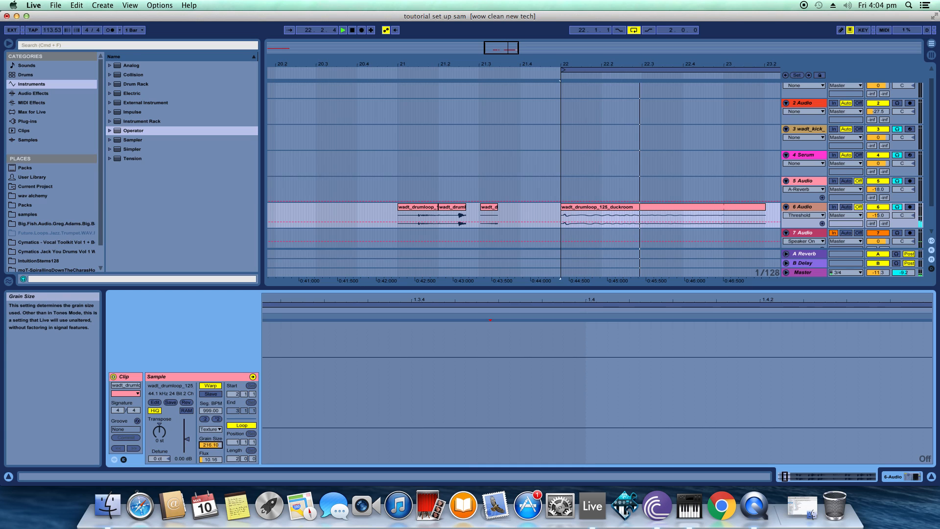
pyautogui.moveTo(210, 445); pyautogui.dragTo(211, 422)
pyautogui.moveTo(211, 445); pyautogui.dragTo(210, 480)
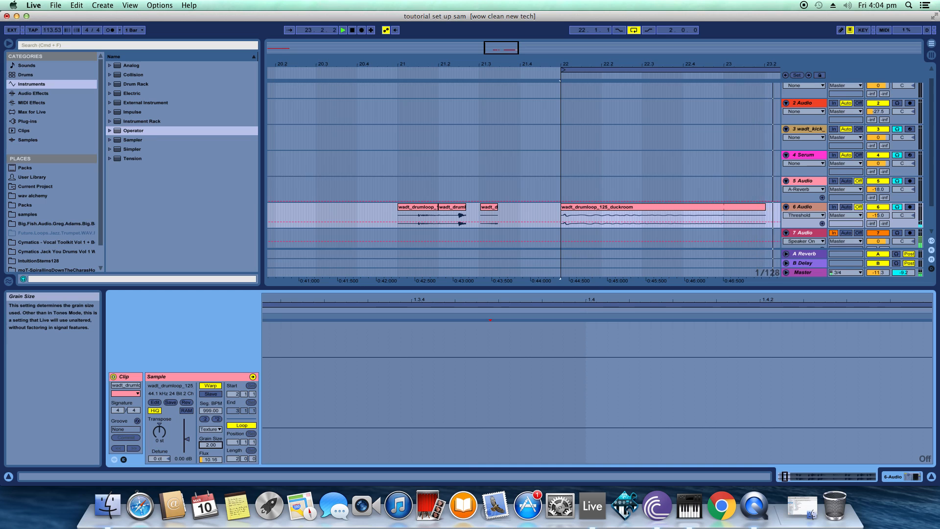
# Replay the stretched slice while adjusting its Grain Size, leaving it at 2.00, and stop playback
pyautogui.press('v')
pyautogui.press('space')
pyautogui.press('space')
pyautogui.moveTo(211, 445)
pyautogui.mouseDown()
pyautogui.moveTo(211, 431)
pyautogui.moveTo(204, 457)
pyautogui.mouseUp()
pyautogui.moveTo(210, 445)
pyautogui.mouseDown()
pyautogui.moveTo(211, 431)
pyautogui.moveTo(211, 460)
pyautogui.mouseUp()
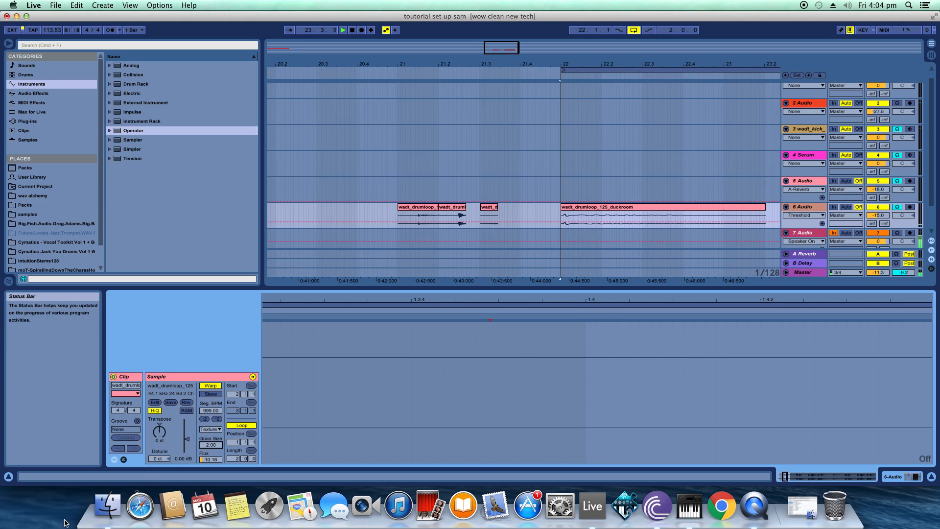
pyautogui.click(353, 30)
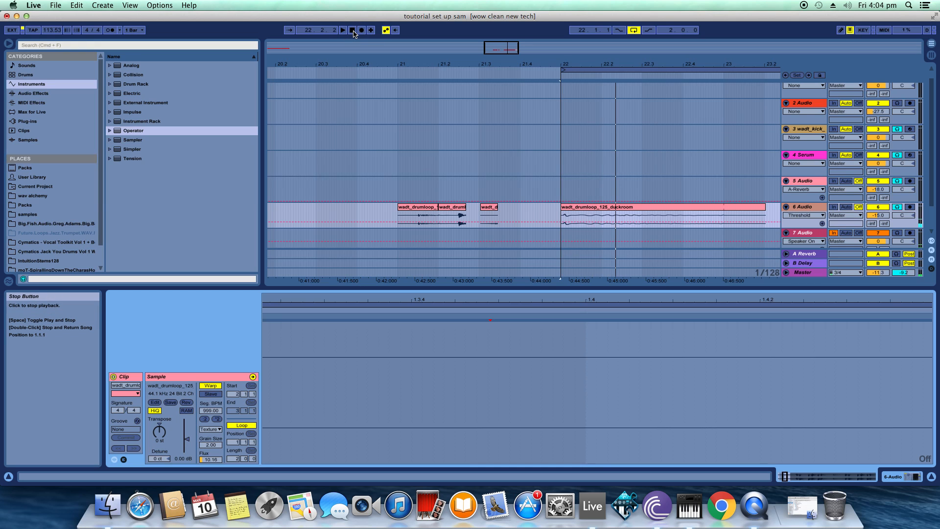